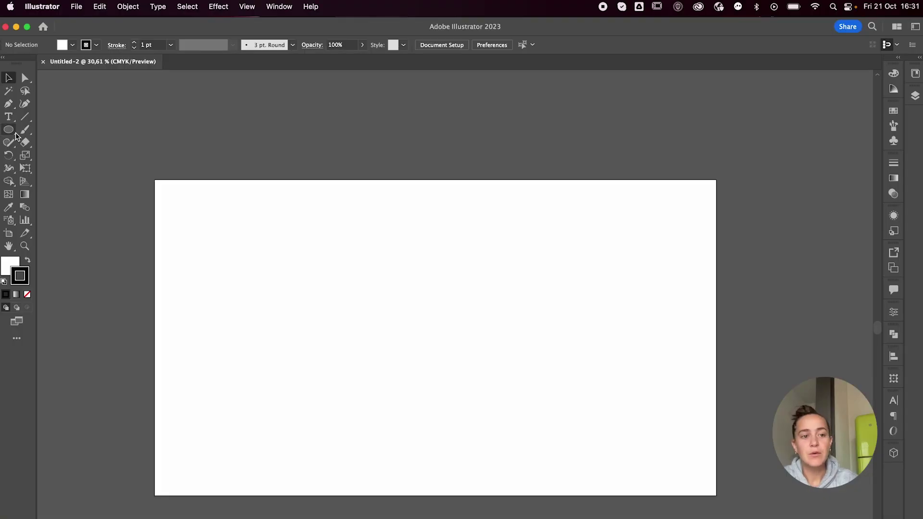
# Draw a 718 × 718 px circle with no fill and a 1 pt black outline.
pyautogui.click(10, 130)
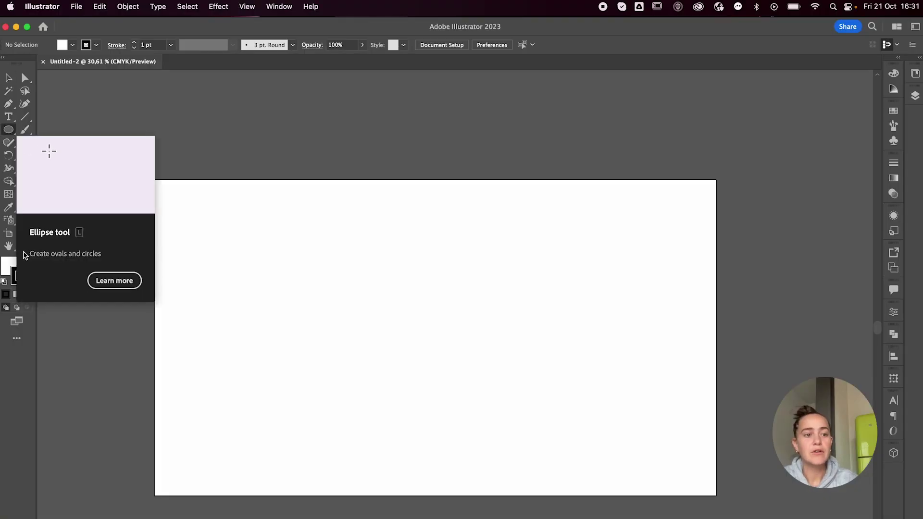
pyautogui.click(5, 295)
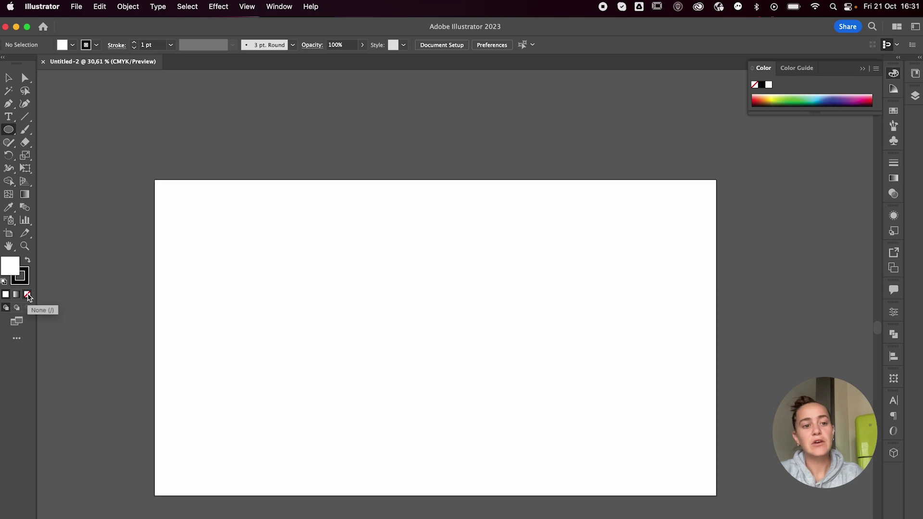
pyautogui.click(27, 294)
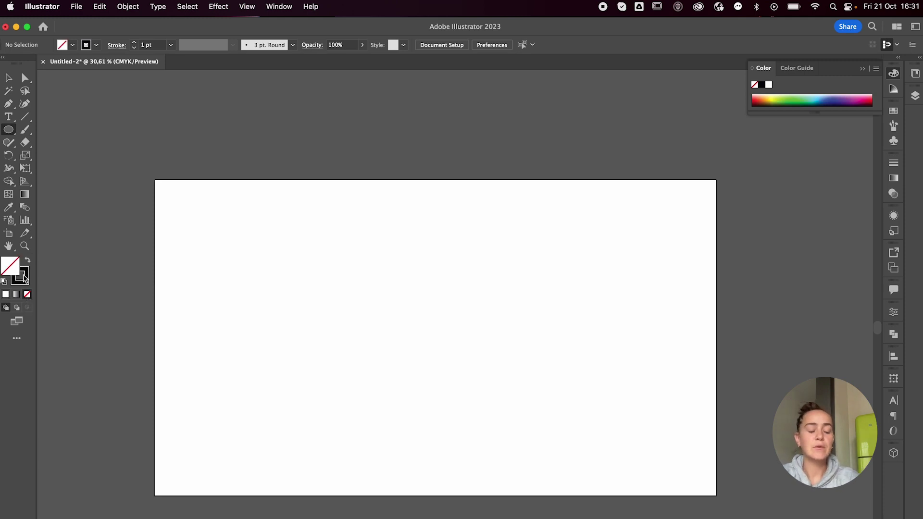
pyautogui.click(24, 279)
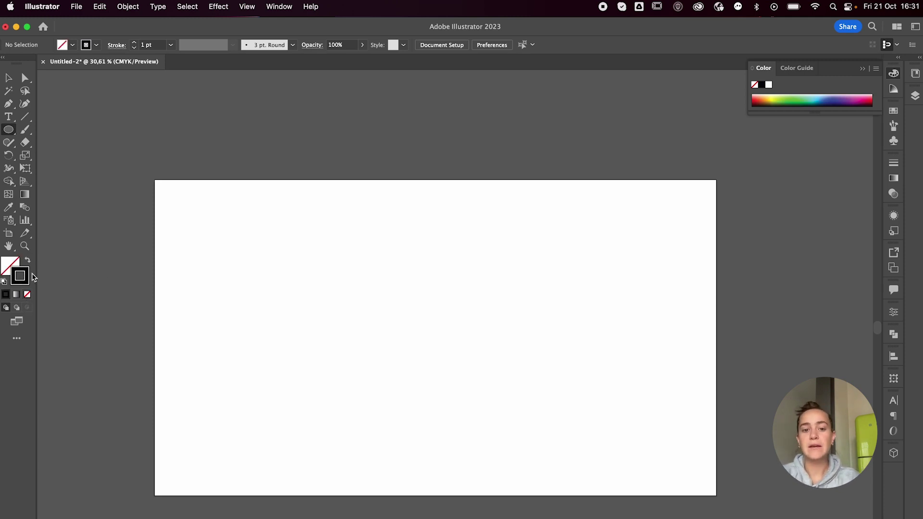
pyautogui.moveTo(435, 338)
pyautogui.mouseDown()
pyautogui.moveTo(519, 381)
pyautogui.moveTo(541, 405)
pyautogui.mouseUp()
pyautogui.press('v')
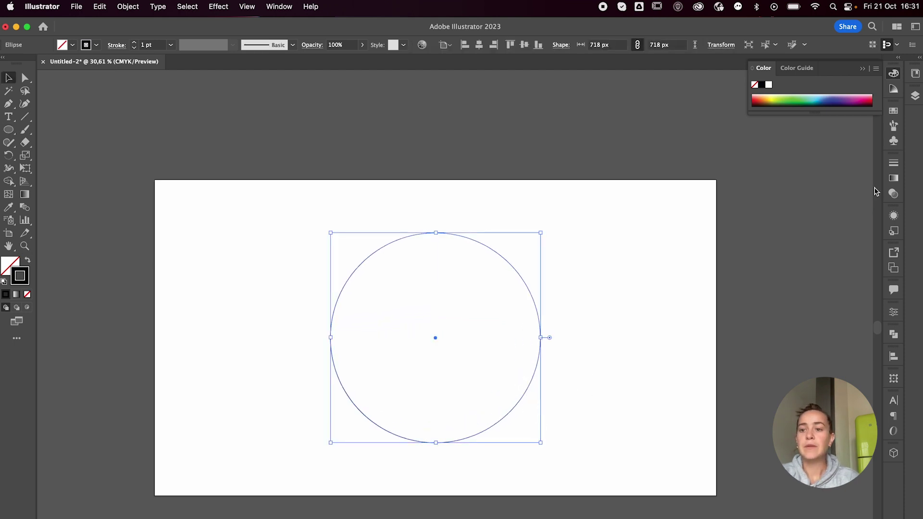
pyautogui.click(893, 166)
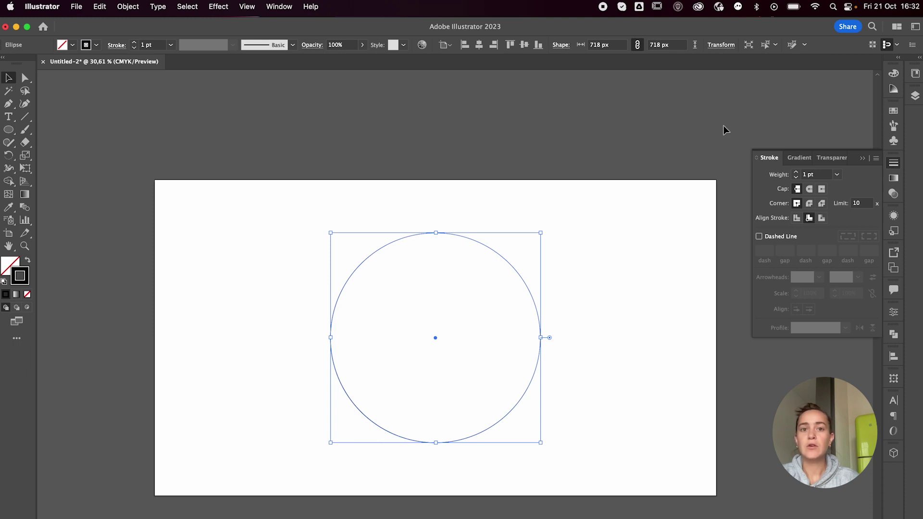
# Give the circle's stroke round caps, dashes, 11 pt centred weight and a tapered width profile.
pyautogui.click(280, 8)
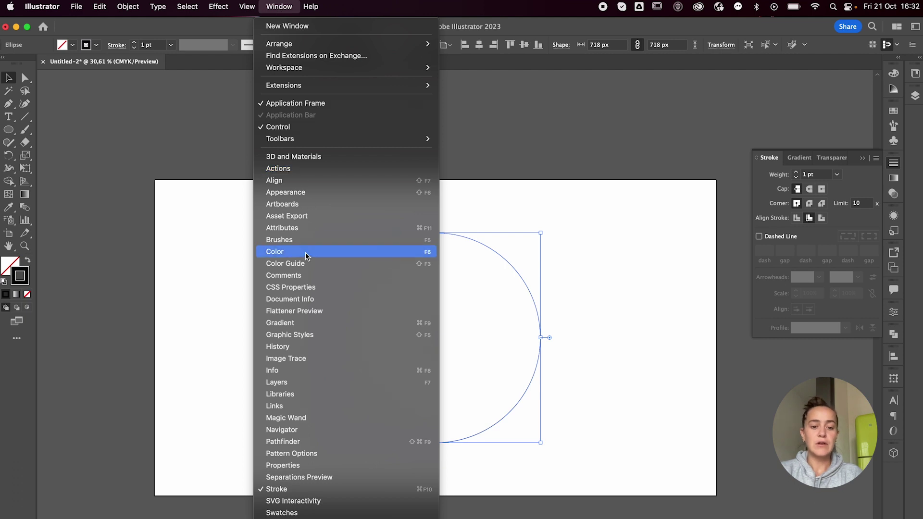
pyautogui.click(276, 489)
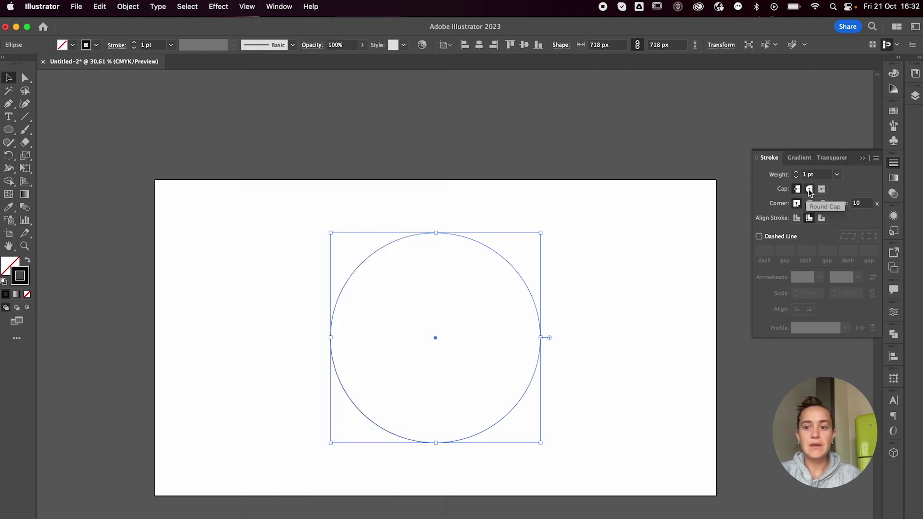
pyautogui.click(810, 189)
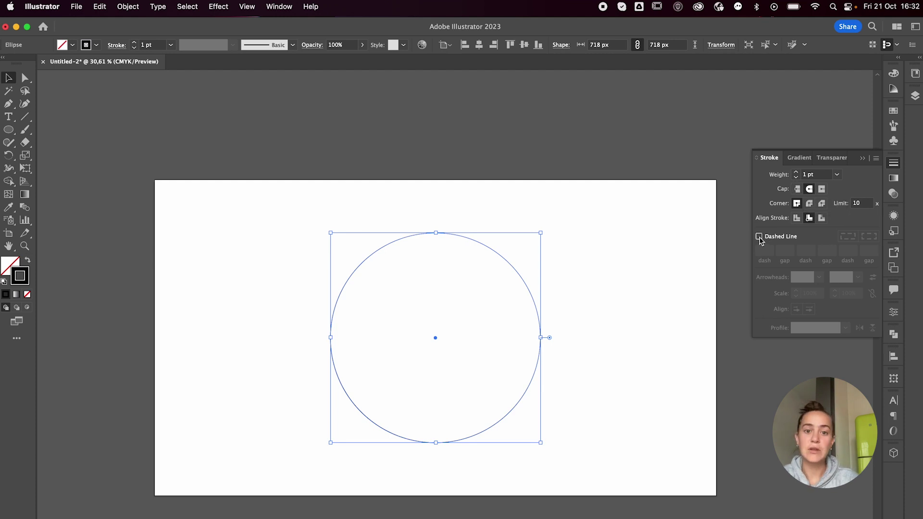
pyautogui.click(759, 237)
pyautogui.click(817, 175)
pyautogui.write('10')
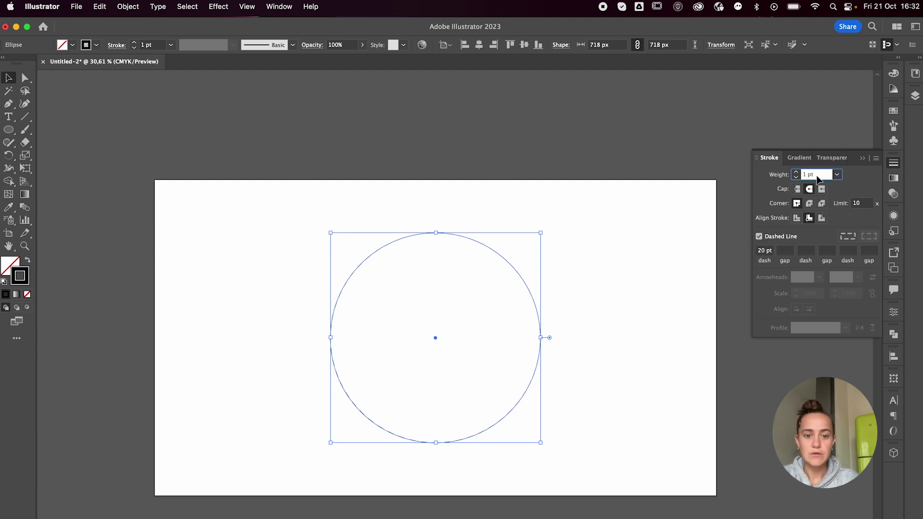
pyautogui.press('Return')
pyautogui.press('Up')
pyautogui.click(798, 219)
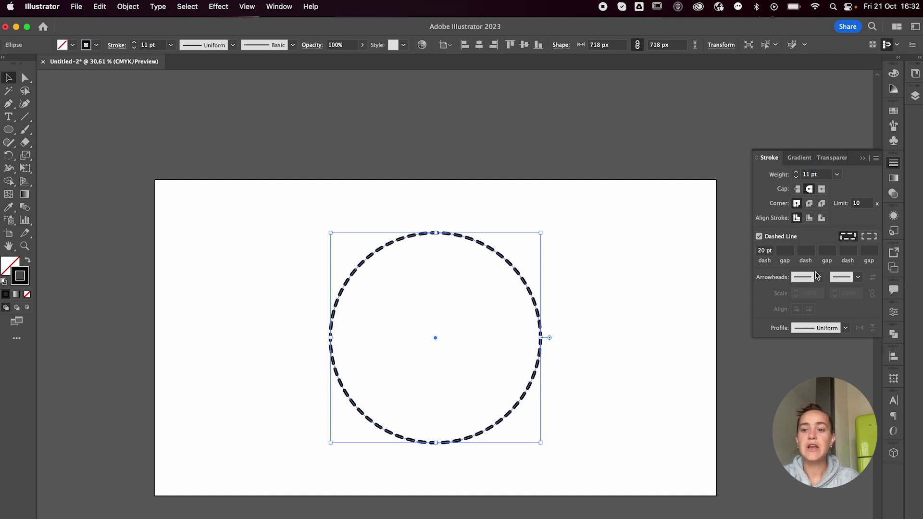
pyautogui.click(811, 329)
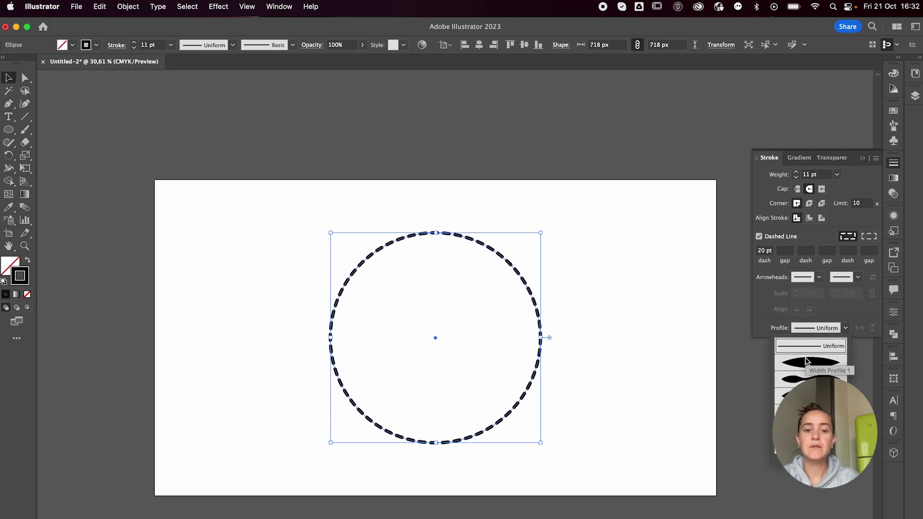
pyautogui.click(811, 413)
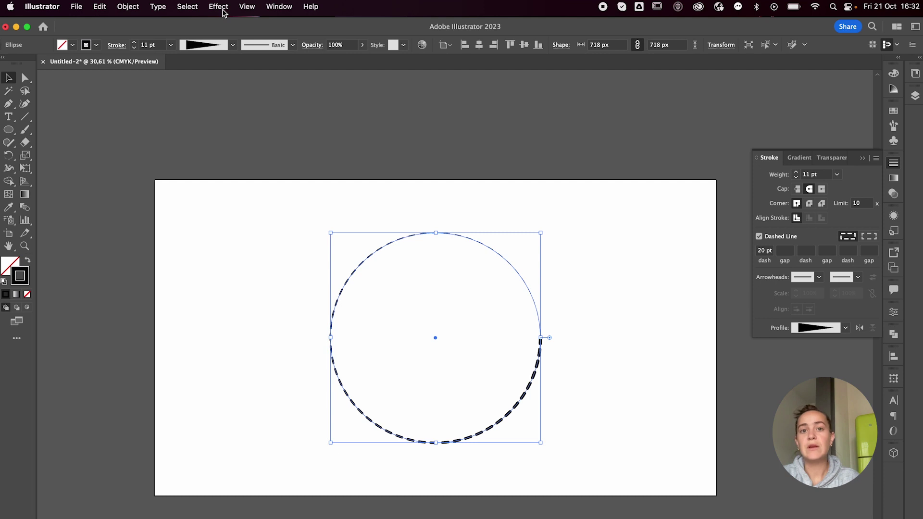
# Apply a Transform effect to the circle with horizontal and vertical scale at 95%.
pyautogui.click(220, 10)
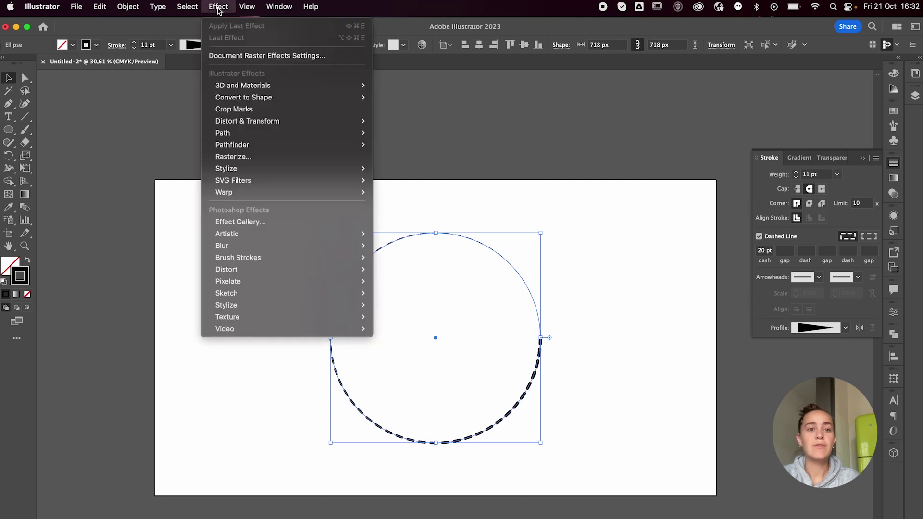
pyautogui.moveTo(264, 126)
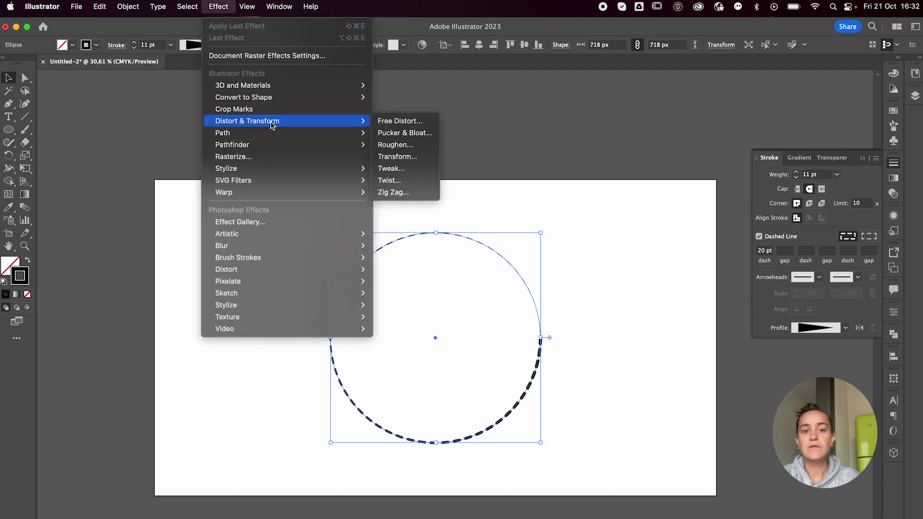
pyautogui.click(403, 156)
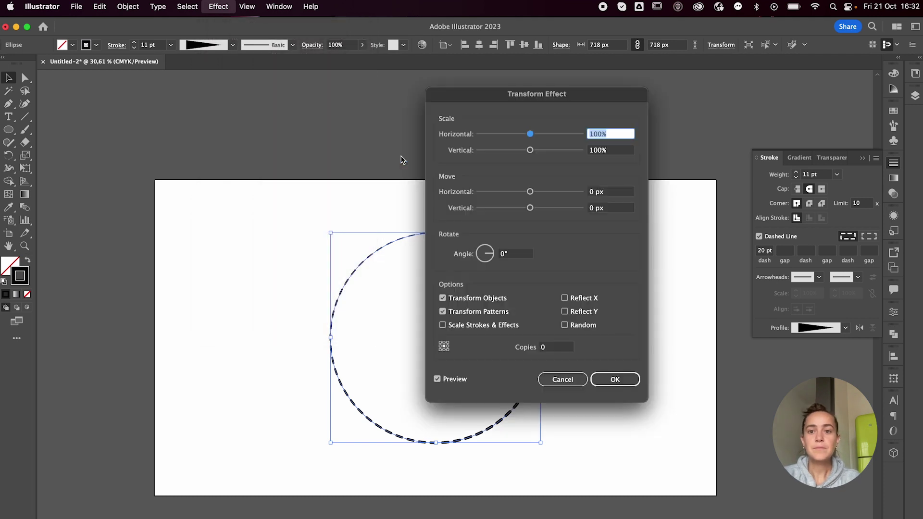
pyautogui.moveTo(506, 95); pyautogui.dragTo(641, 96)
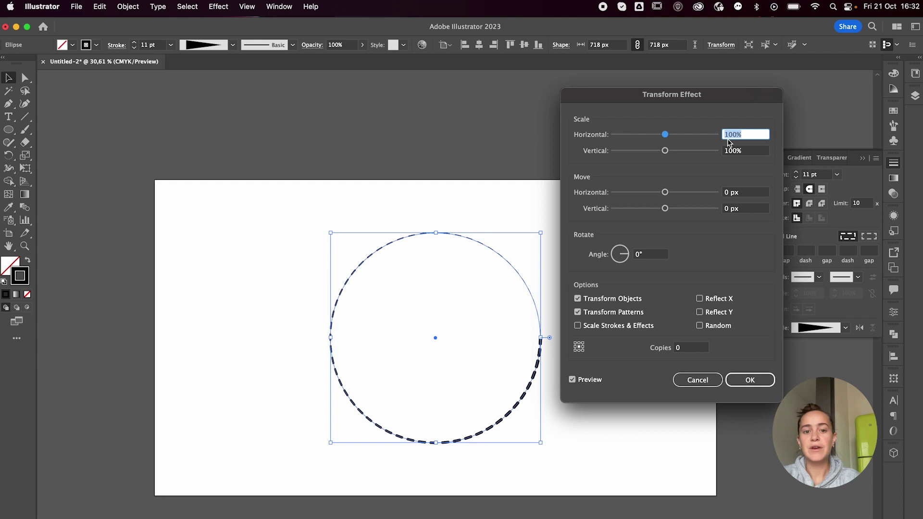
pyautogui.press('Down')
pyautogui.press('Down')
pyautogui.press('Down')
pyautogui.press('Down')
pyautogui.press('Down')
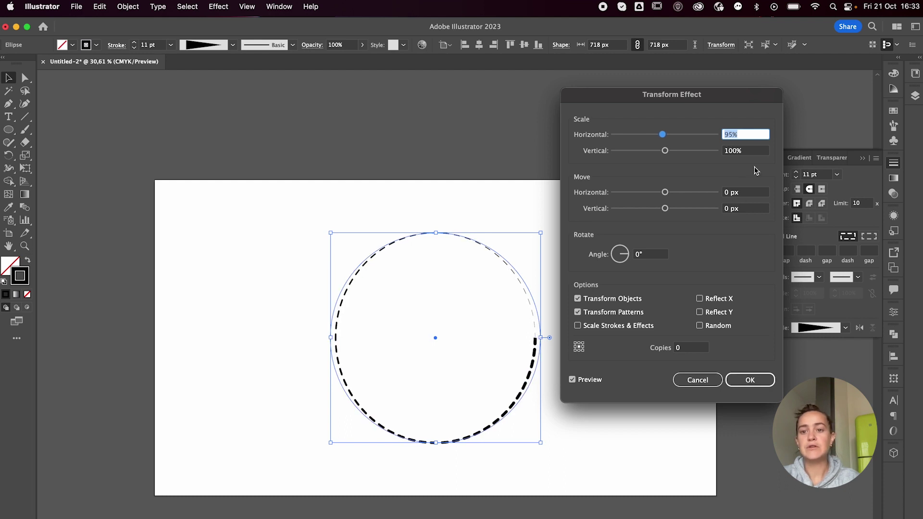
pyautogui.click(754, 154)
pyautogui.press('Down')
pyautogui.press('Down')
pyautogui.press('Down')
pyautogui.press('Down')
pyautogui.press('Down')
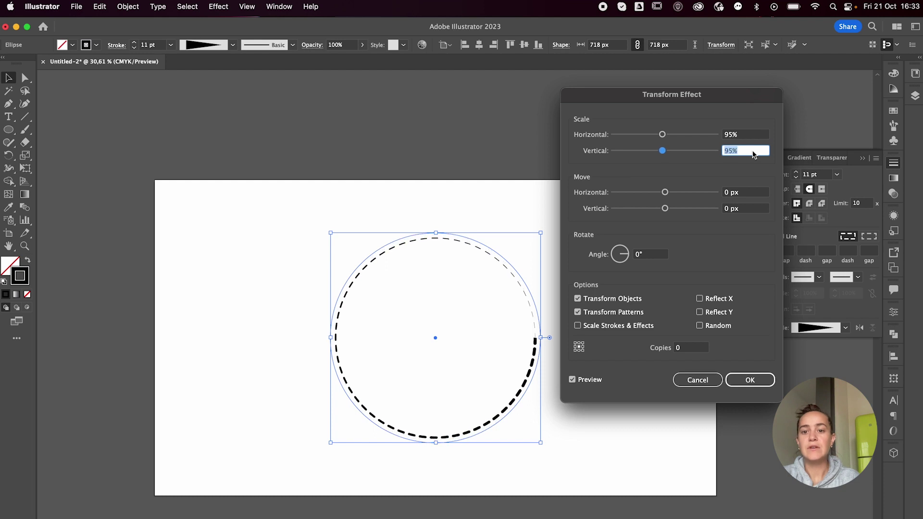
# Set the Transform effect to 40 copies rotated 30° each and apply it.
pyautogui.click(688, 347)
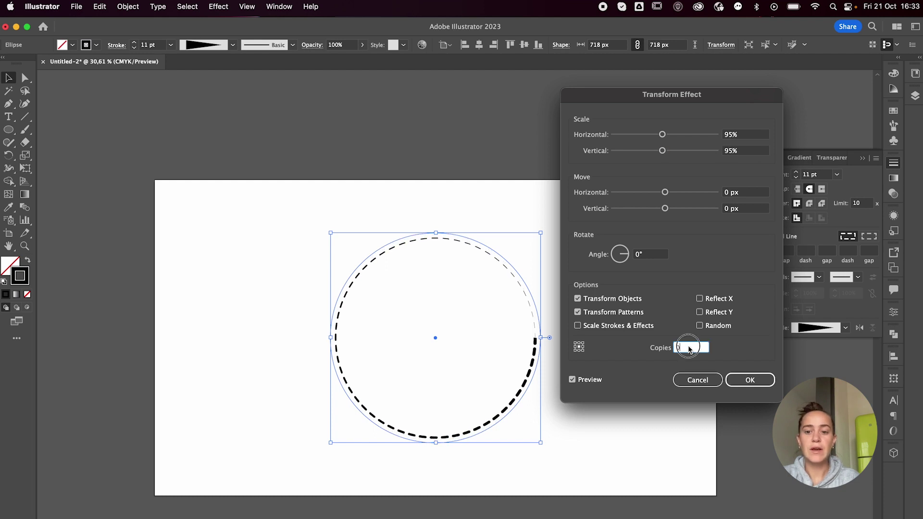
pyautogui.write('30')
pyautogui.hotkey('shift', 'Up')
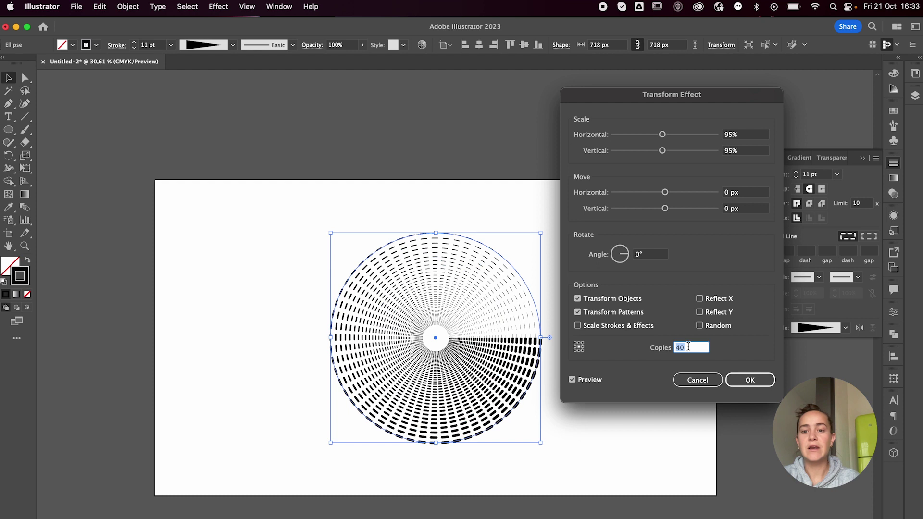
pyautogui.click(641, 255)
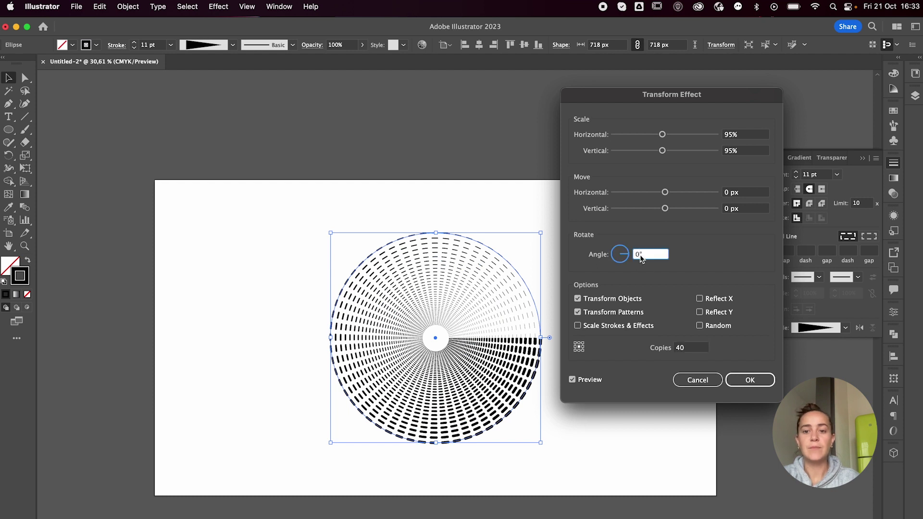
pyautogui.hotkey('shift', 'Up')
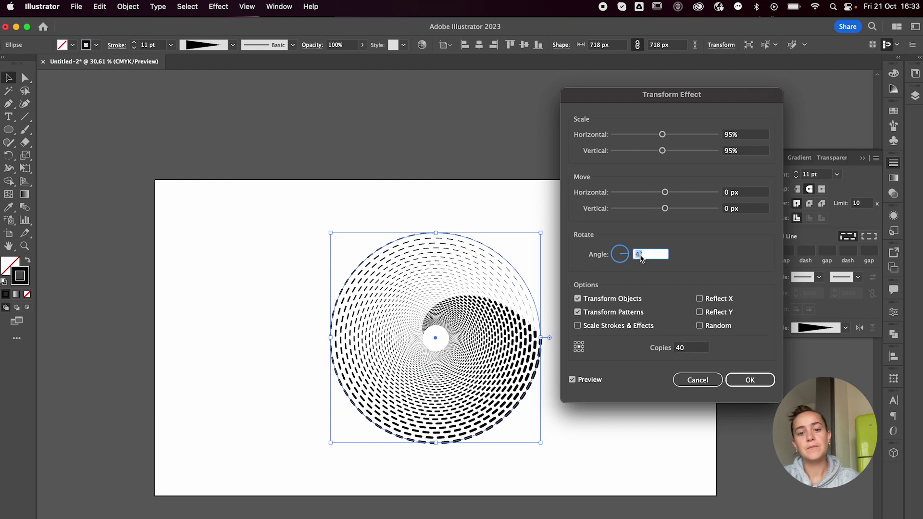
pyautogui.hotkey('shift', 'Up')
pyautogui.hotkey('shift', 'Up')
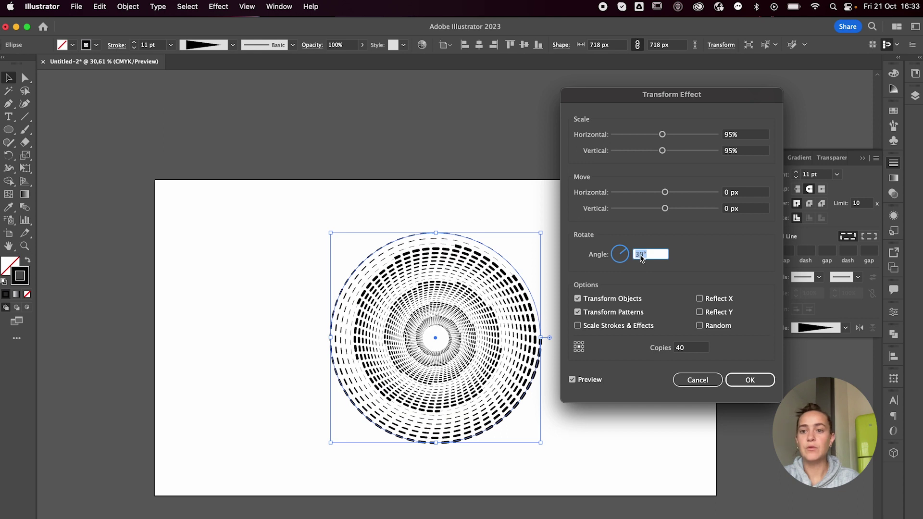
pyautogui.press('Return')
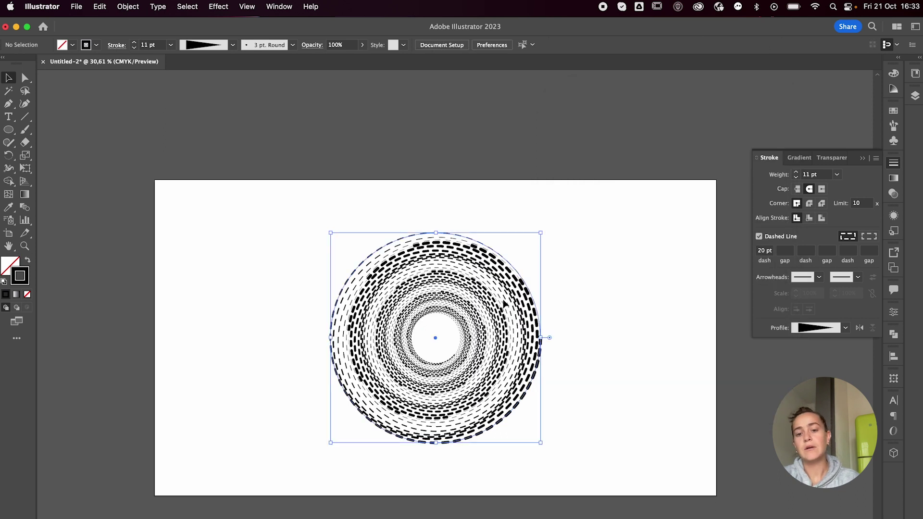
# Reopen the spiral's Transform effect from Appearance, lower horizontal scale to 95%, then deselect.
pyautogui.click(645, 346)
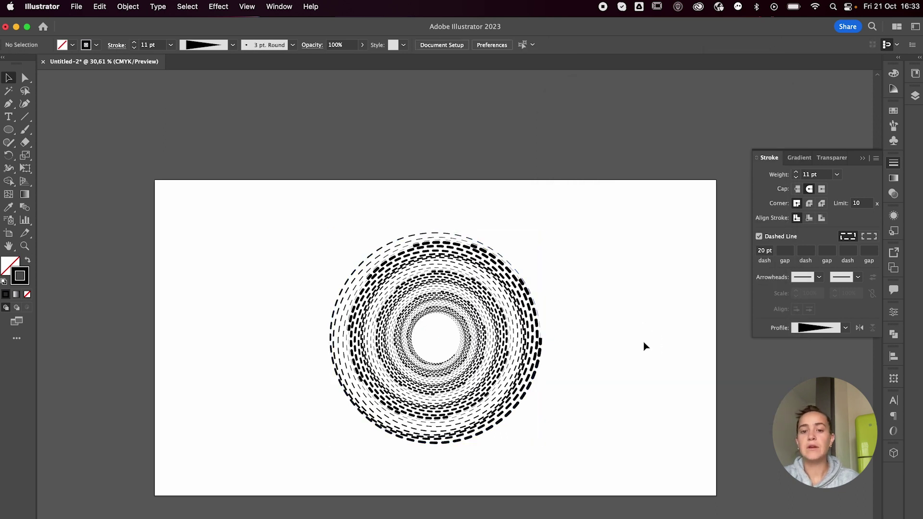
pyautogui.click(538, 352)
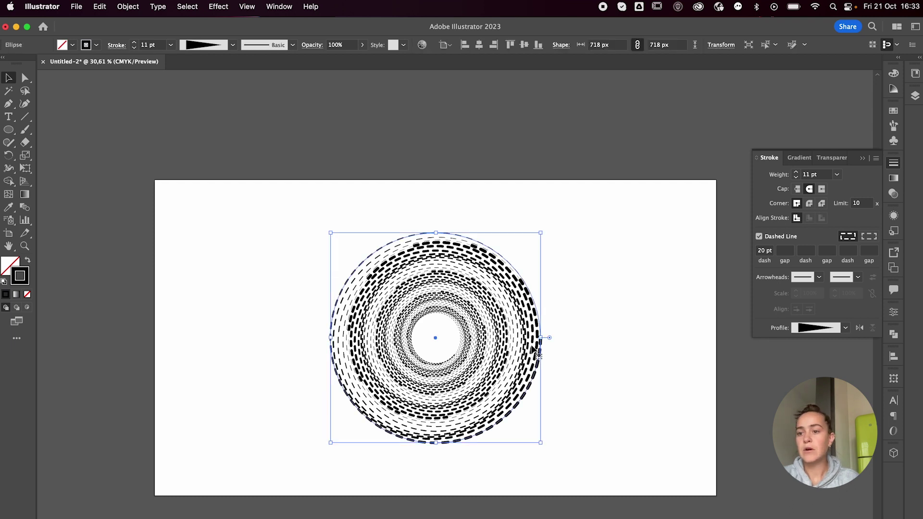
pyautogui.click(894, 217)
pyautogui.scroll(-1, 827, 257)
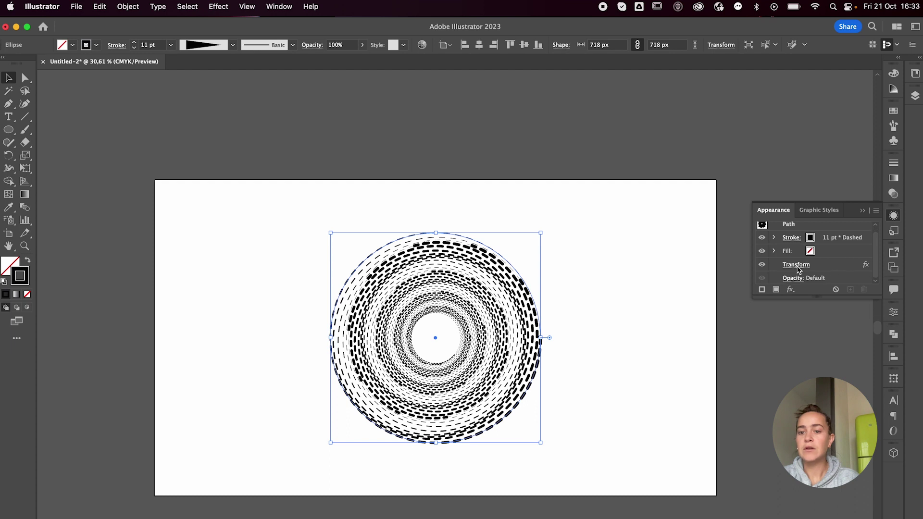
pyautogui.click(802, 267)
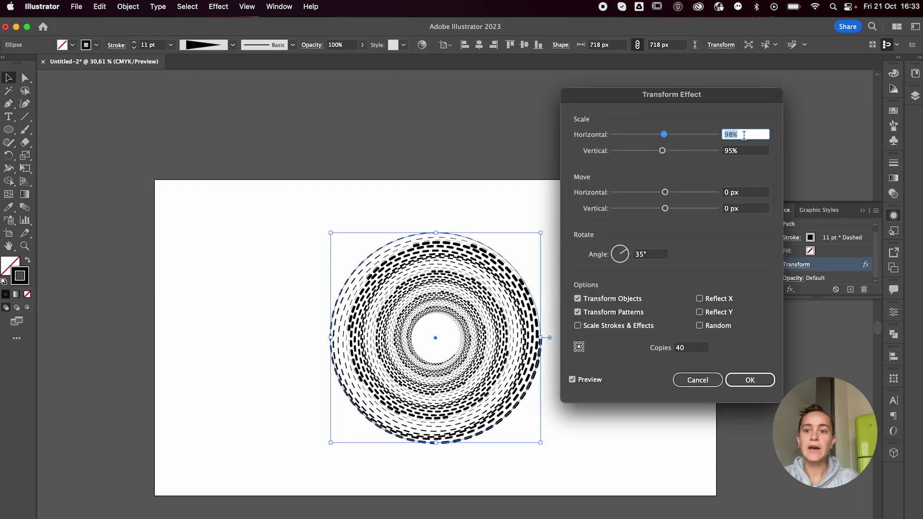
pyautogui.press('Down')
pyautogui.press('Down')
pyautogui.press('Down')
pyautogui.press('Return')
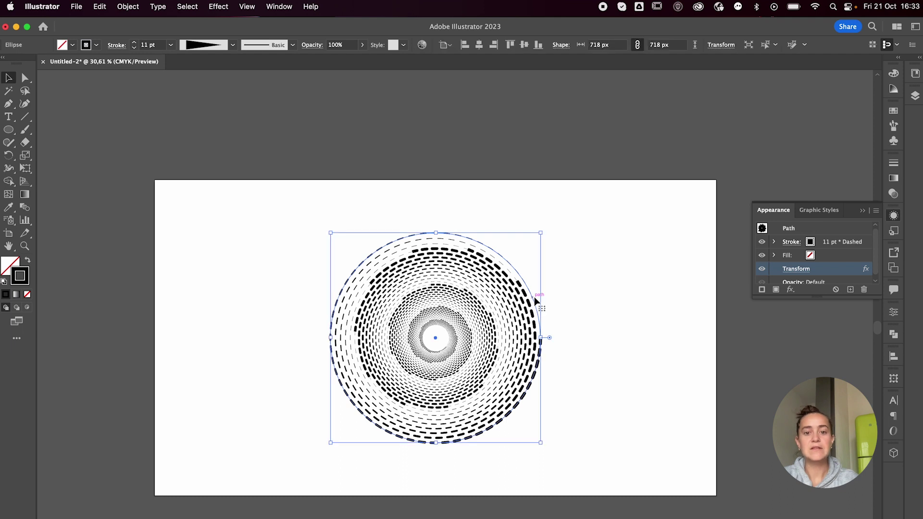
pyautogui.click(625, 283)
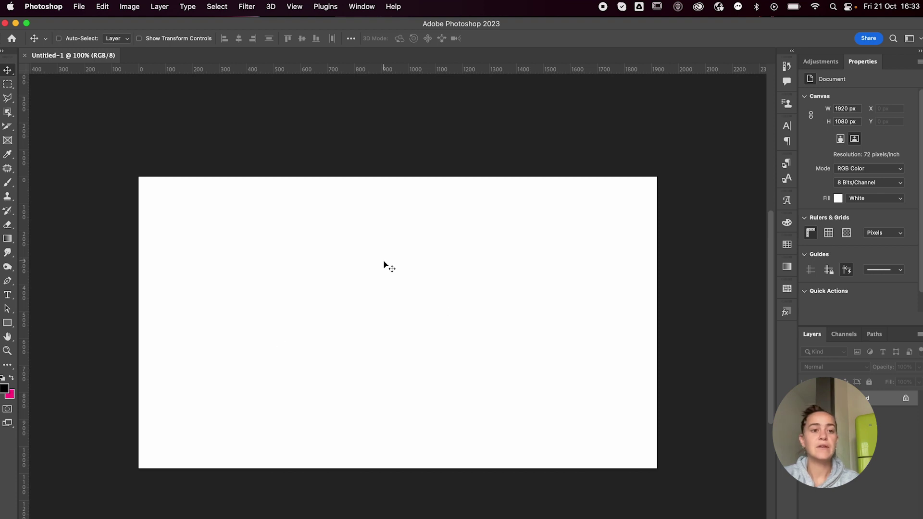
# Paste the spiral as a smart object and shrink it to about 667 px wide.
pyautogui.press('super+v')
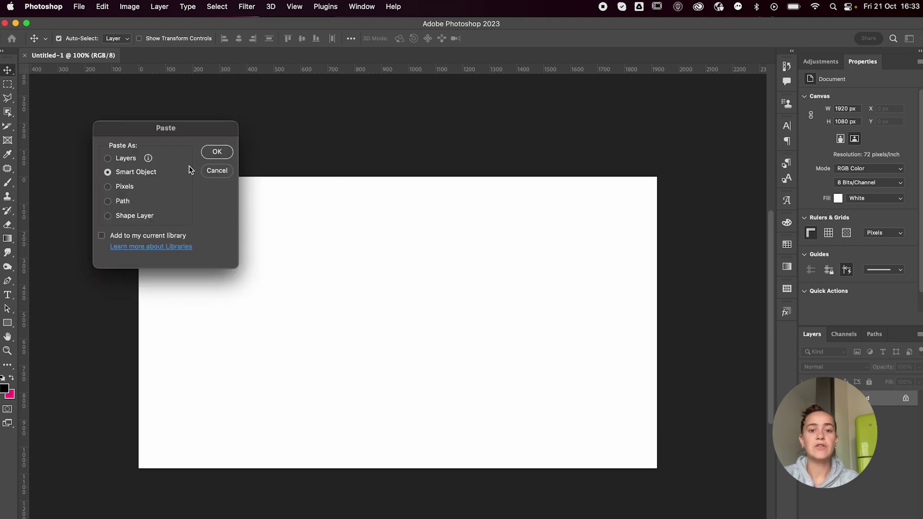
pyautogui.click(217, 151)
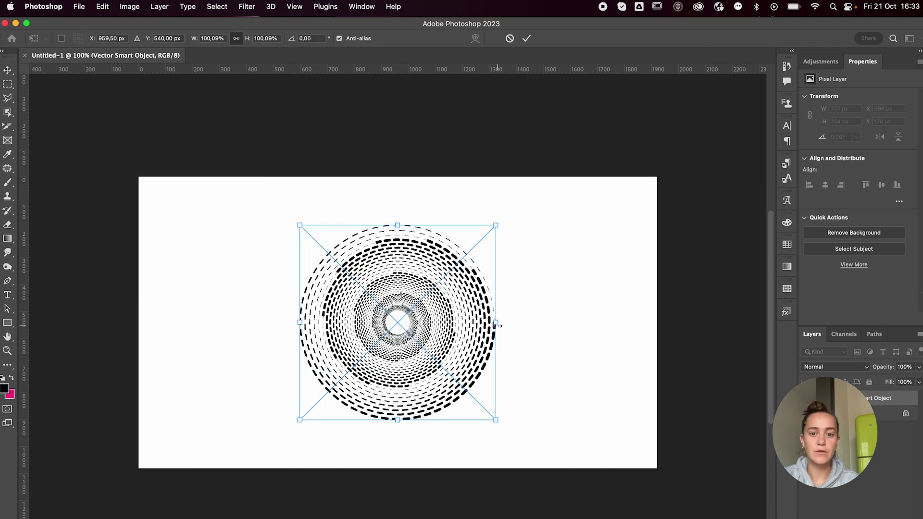
pyautogui.moveTo(497, 325); pyautogui.dragTo(489, 326)
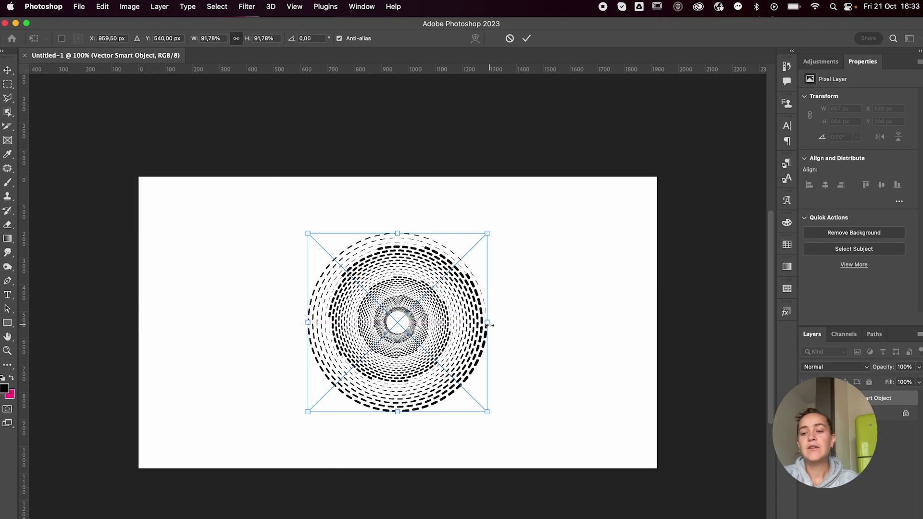
pyautogui.press('Return')
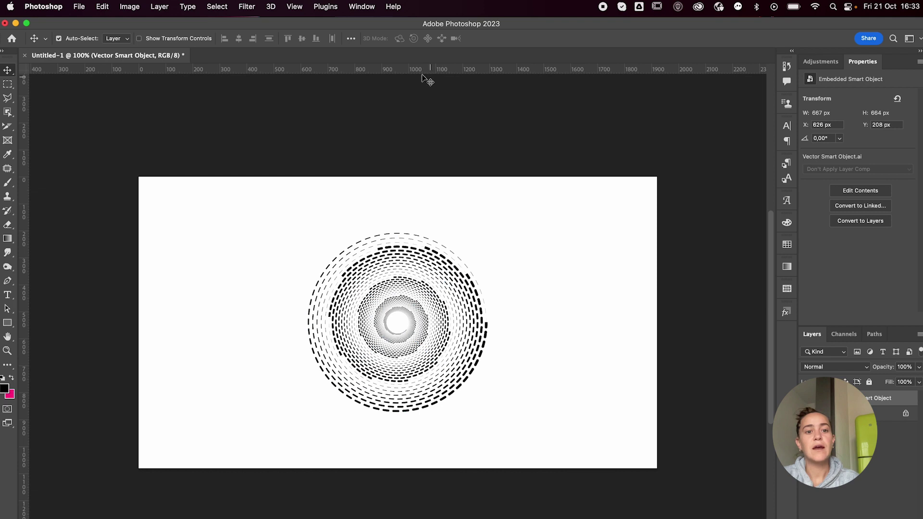
# Soften the spiral with a 1-pixel Gaussian Blur.
pyautogui.click(246, 6)
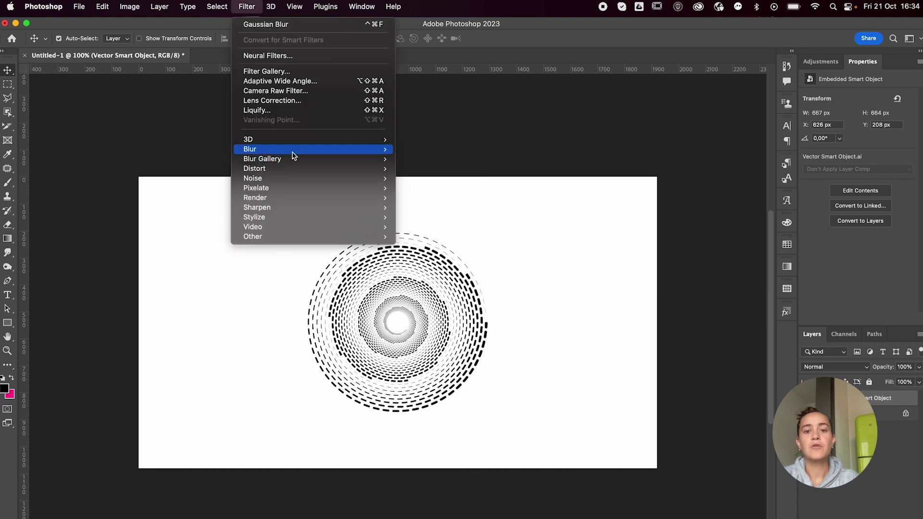
pyautogui.moveTo(295, 149)
pyautogui.click(425, 188)
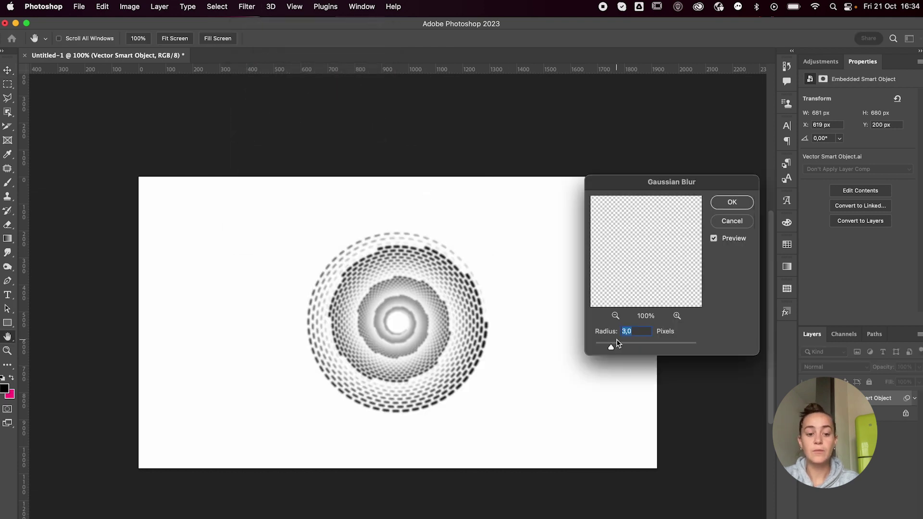
pyautogui.write('1')
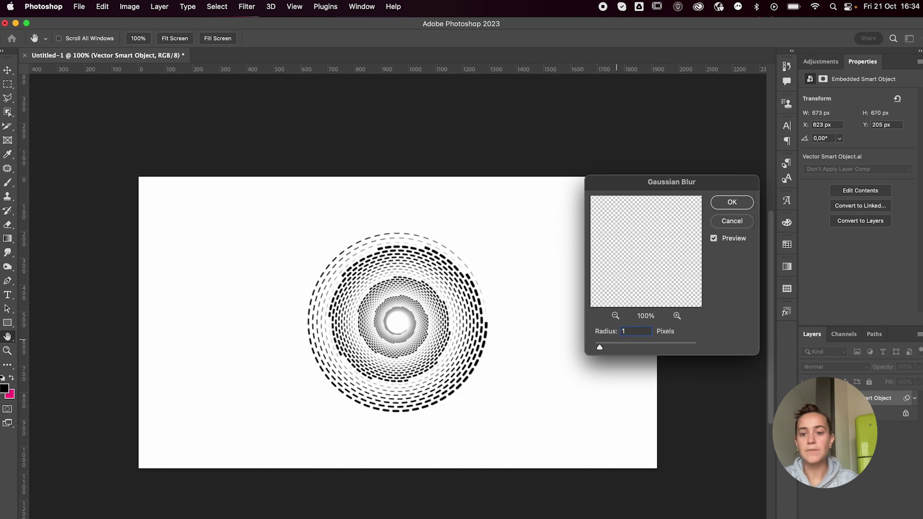
pyautogui.press('Return')
# Duplicate the spiral layer, rasterize the copy, and duplicate it into three pixel layers.
pyautogui.press('super+j')
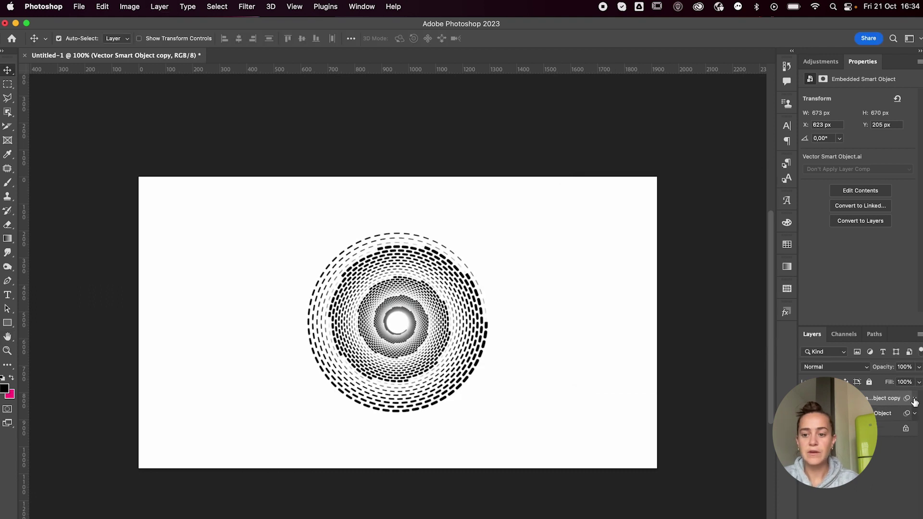
pyautogui.press('super+z')
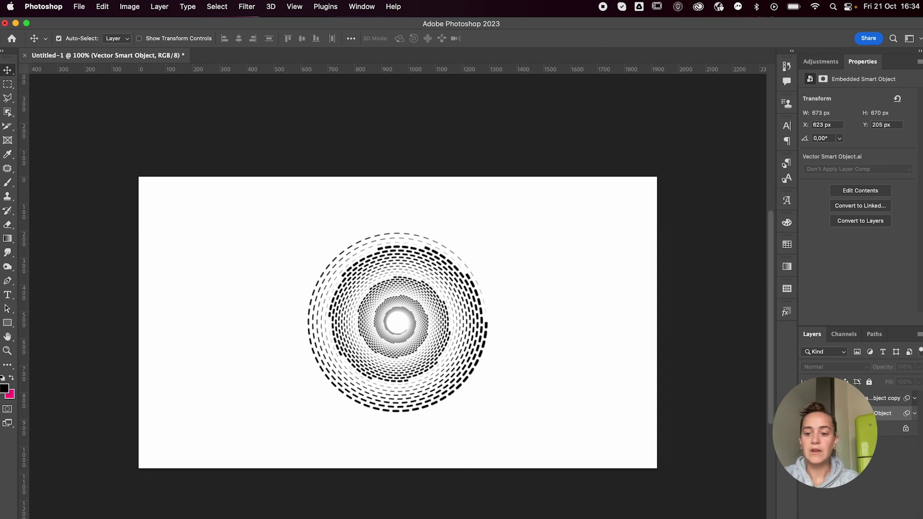
pyautogui.press('super+j')
pyautogui.rightClick(856, 398)
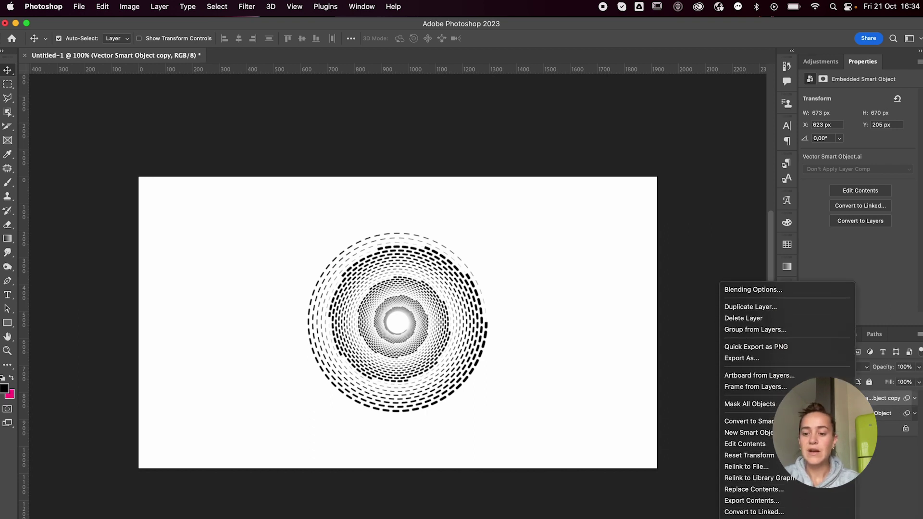
pyautogui.click(758, 472)
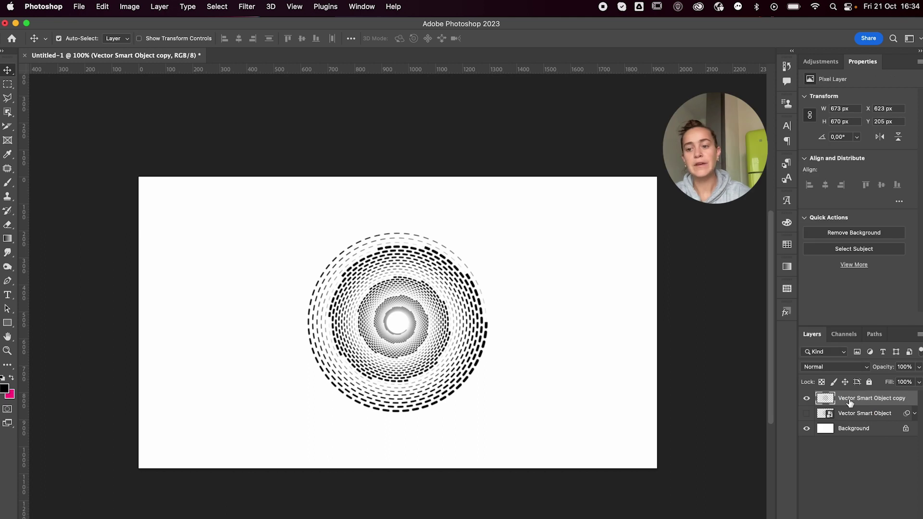
pyautogui.press('super+j')
pyautogui.press('super+j')
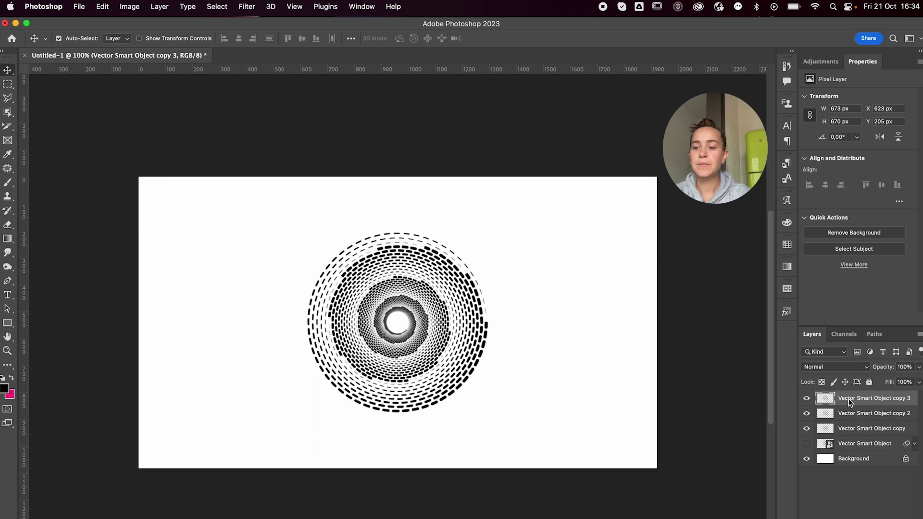
# Limit the first spiral copy to the blue channel only.
pyautogui.doubleClick(904, 430)
pyautogui.click(662, 115)
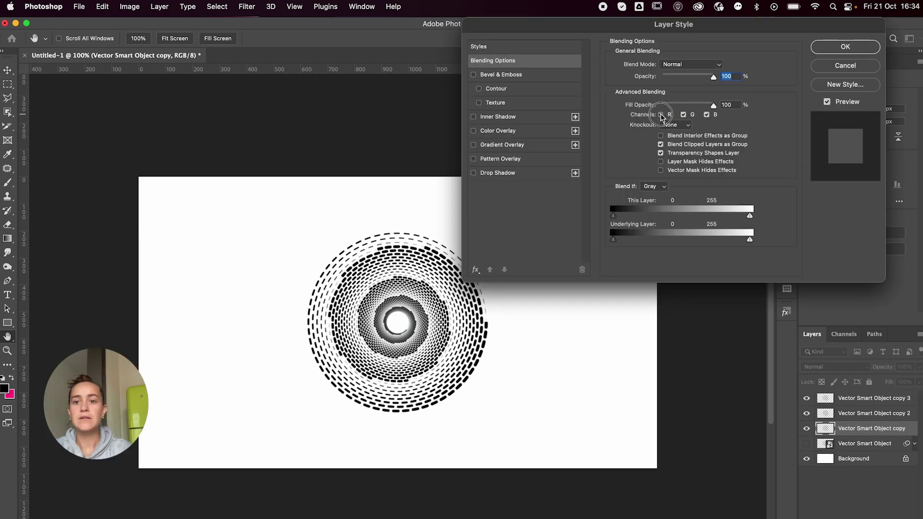
pyautogui.click(684, 115)
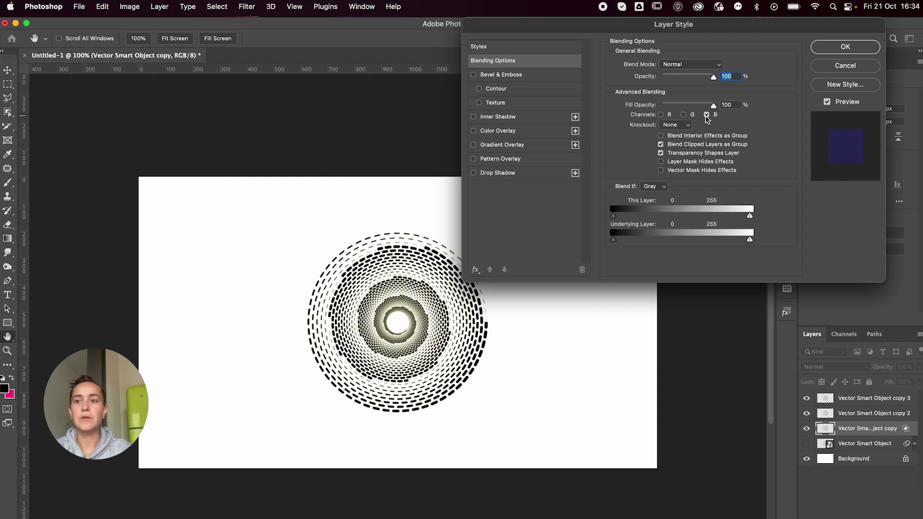
pyautogui.click(845, 47)
# Limit copy 2 to the green channel only.
pyautogui.doubleClick(915, 416)
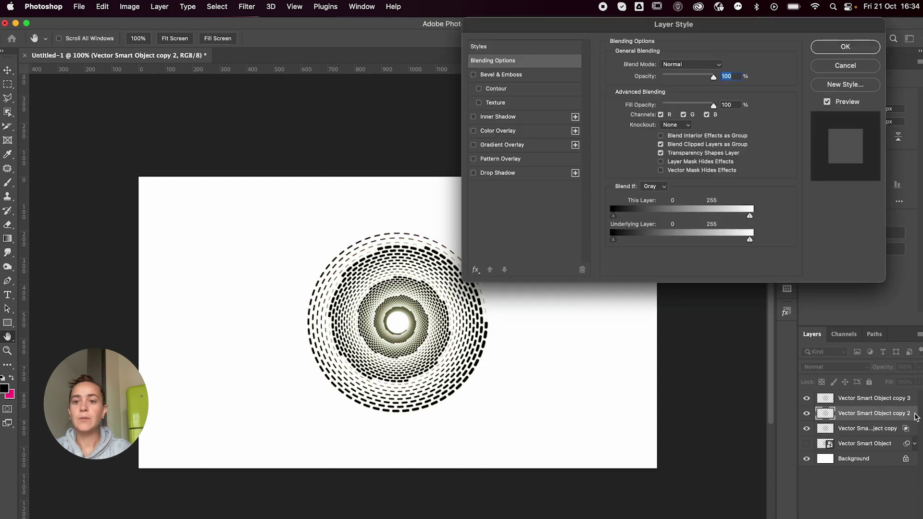
pyautogui.click(707, 115)
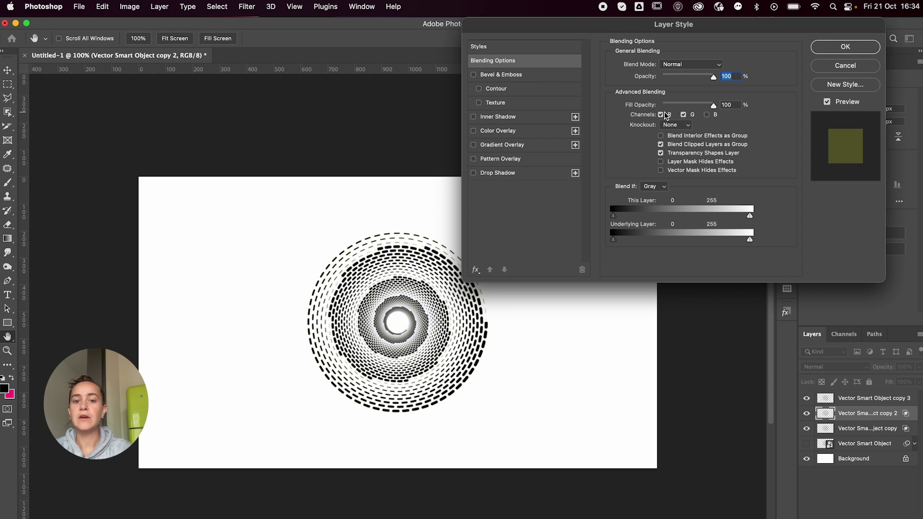
pyautogui.click(661, 115)
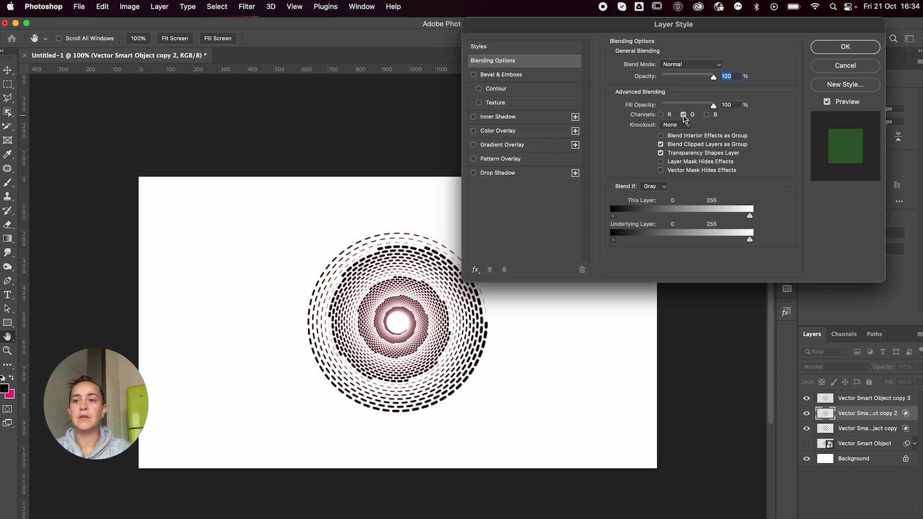
pyautogui.press('Return')
# Turn off the green channel on copy 3, leaving red and blue.
pyautogui.doubleClick(915, 399)
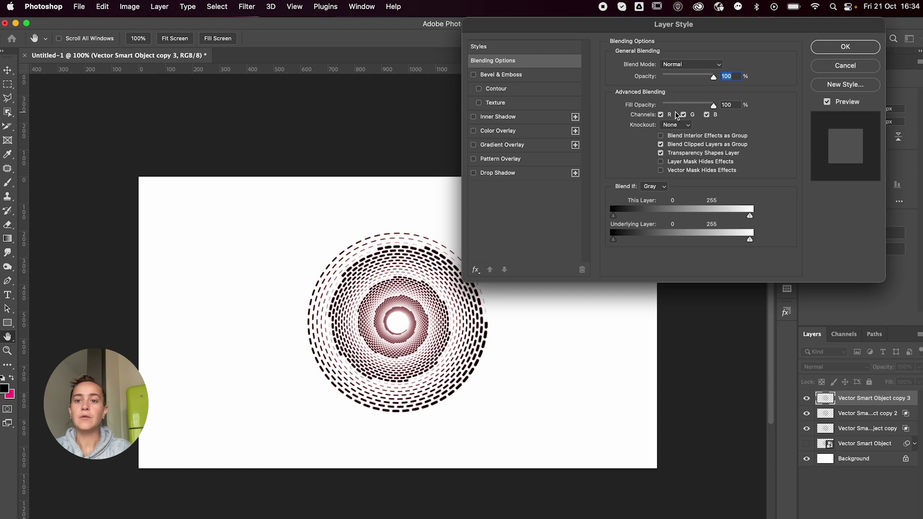
pyautogui.click(684, 115)
pyautogui.press('Return')
pyautogui.click(871, 461)
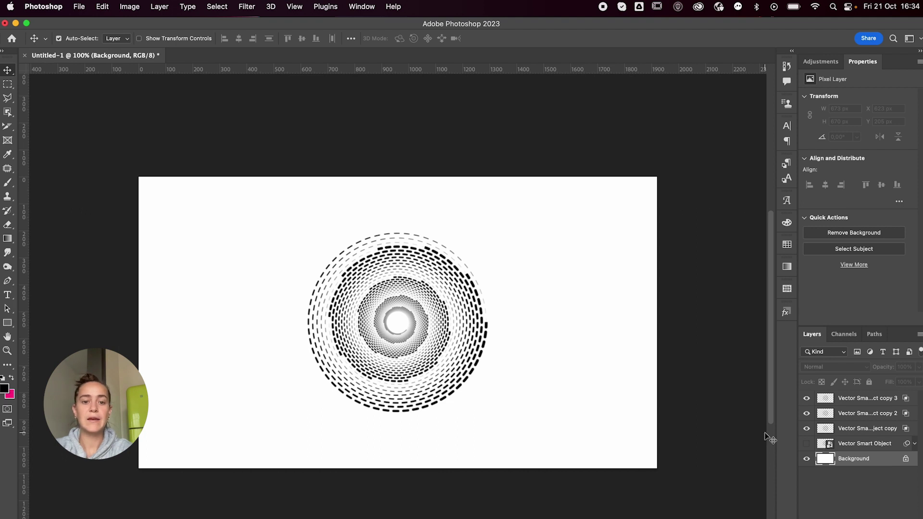
# Fill the Background with black and cycle through the three spiral copy layers.
pyautogui.hotkey('alt', 'BackSpace')
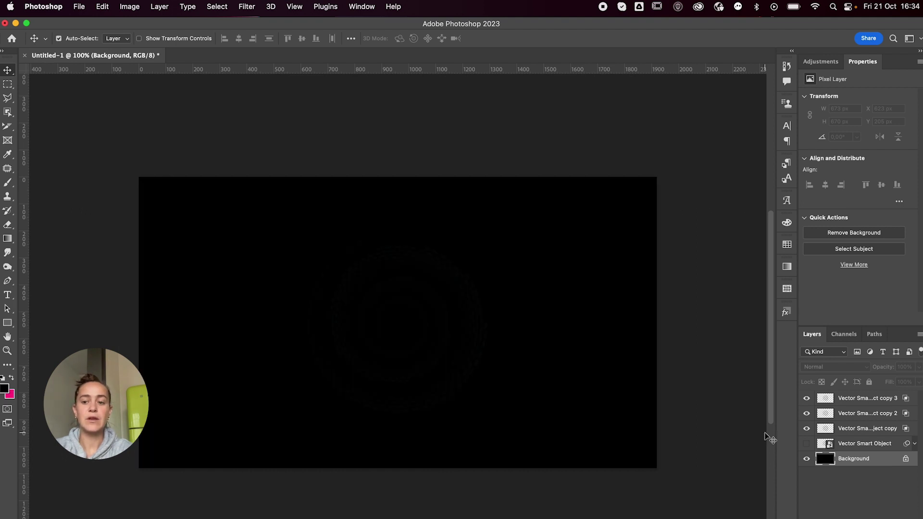
pyautogui.click(880, 429)
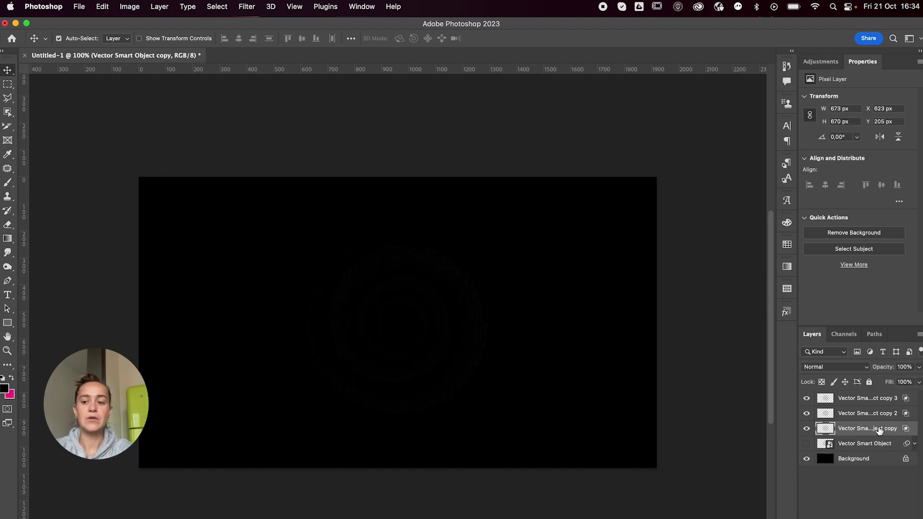
pyautogui.click(871, 414)
pyautogui.click(869, 405)
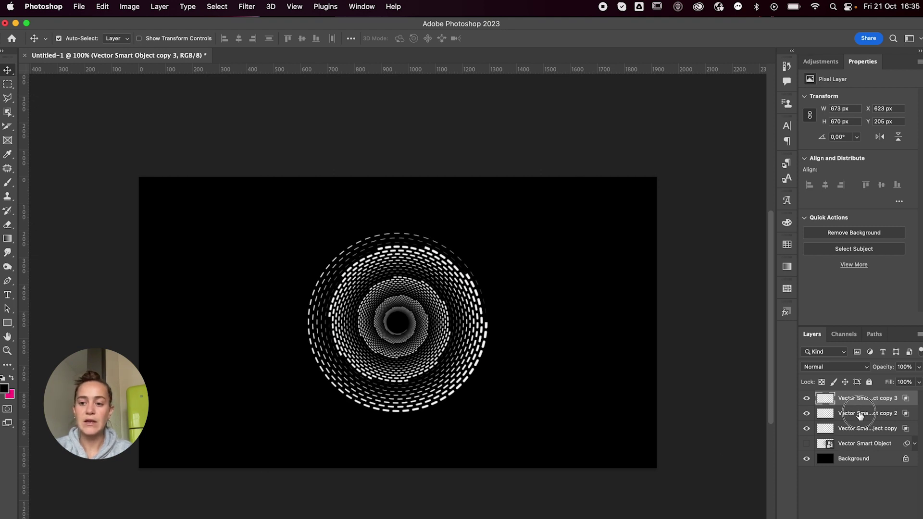
pyautogui.click(859, 414)
pyautogui.click(858, 429)
pyautogui.click(857, 416)
pyautogui.click(853, 399)
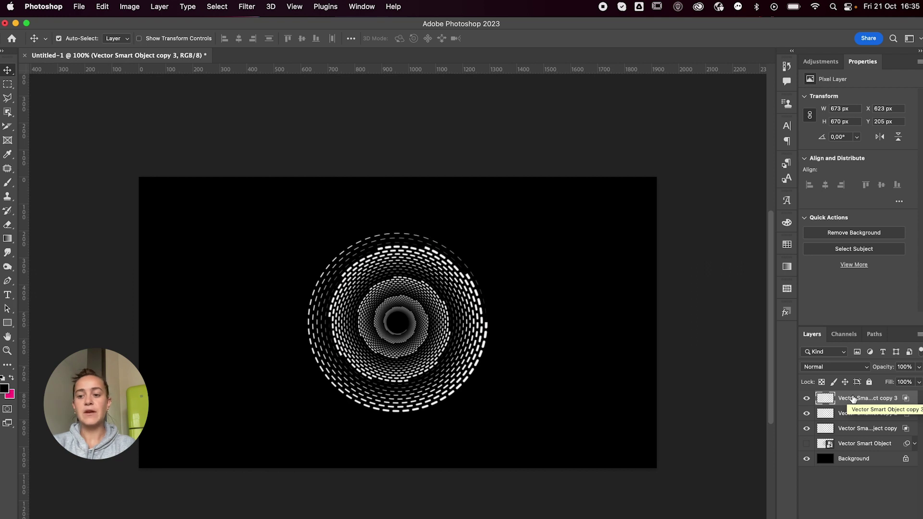
# Offset copy 2 and the first copy left and down for RGB colour fringes.
pyautogui.click(857, 414)
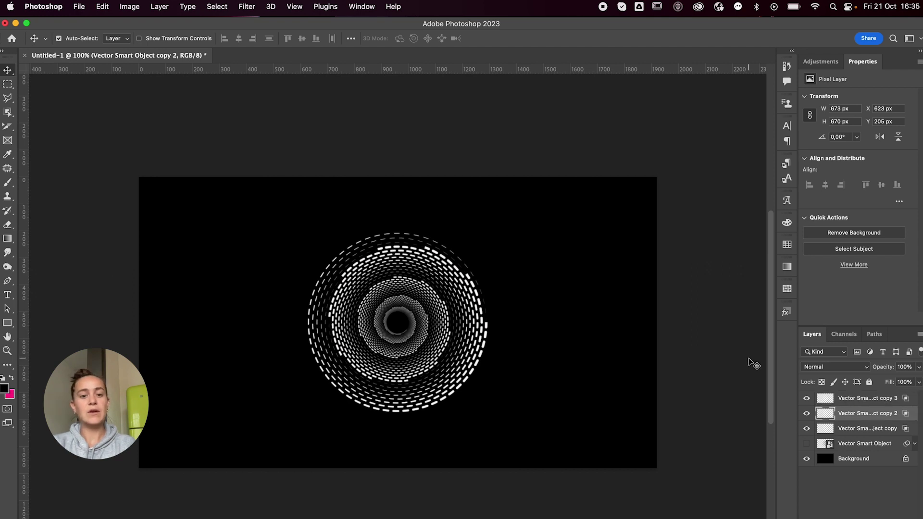
pyautogui.hotkey('shift', 'Left')
pyautogui.hotkey('shift', 'Down')
pyautogui.hotkey('shift', 'Left')
pyautogui.hotkey('shift', 'Left')
pyautogui.hotkey('shift', 'Left')
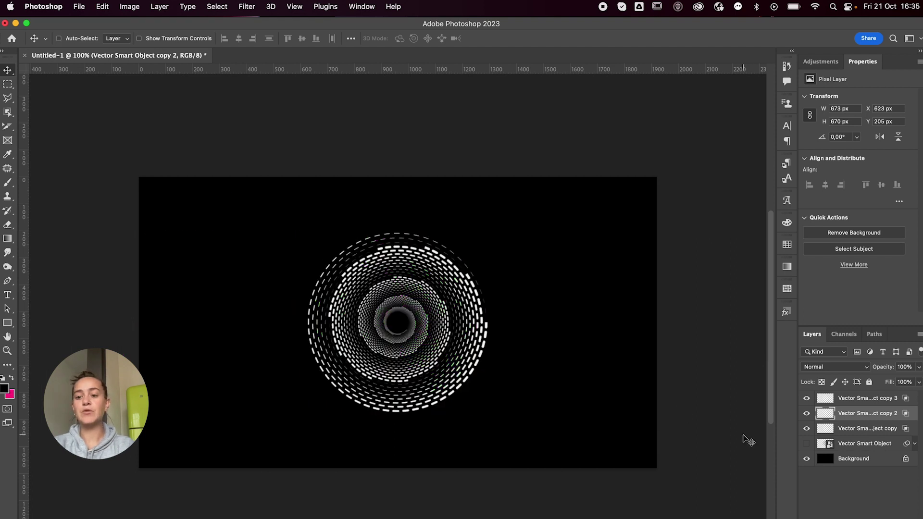
pyautogui.click(875, 430)
pyautogui.hotkey('shift', 'Left')
pyautogui.hotkey('shift', 'Left')
pyautogui.hotkey('shift', 'Left')
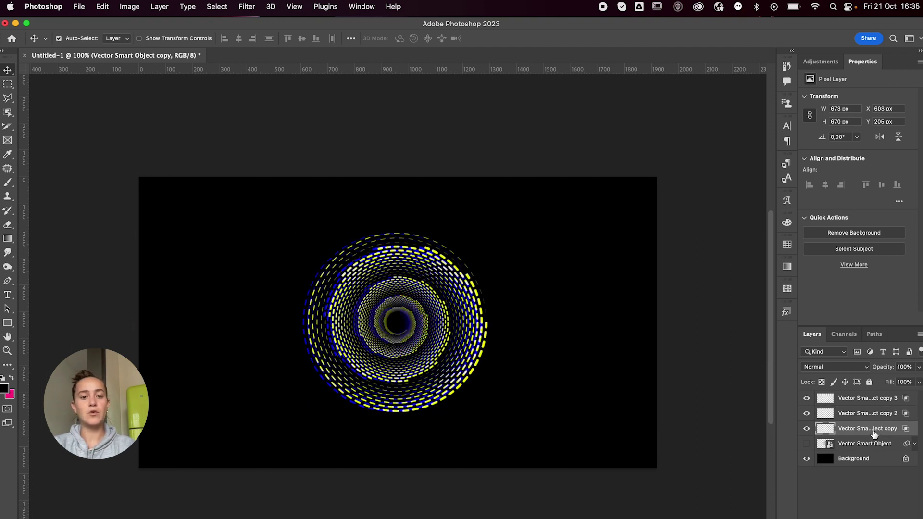
pyautogui.hotkey('shift', 'Down')
pyautogui.hotkey('shift', 'Down')
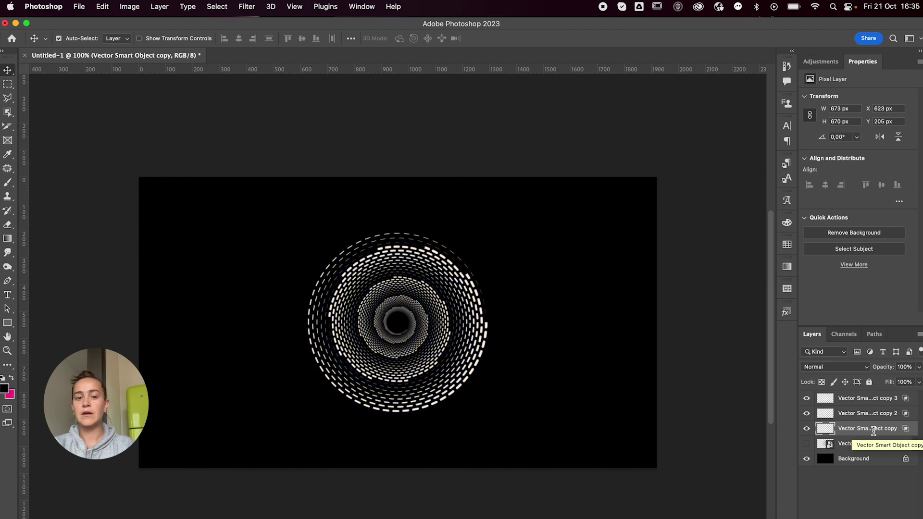
# Nudge copy 3 right and down, then shift it back so the circles realign.
pyautogui.click(895, 401)
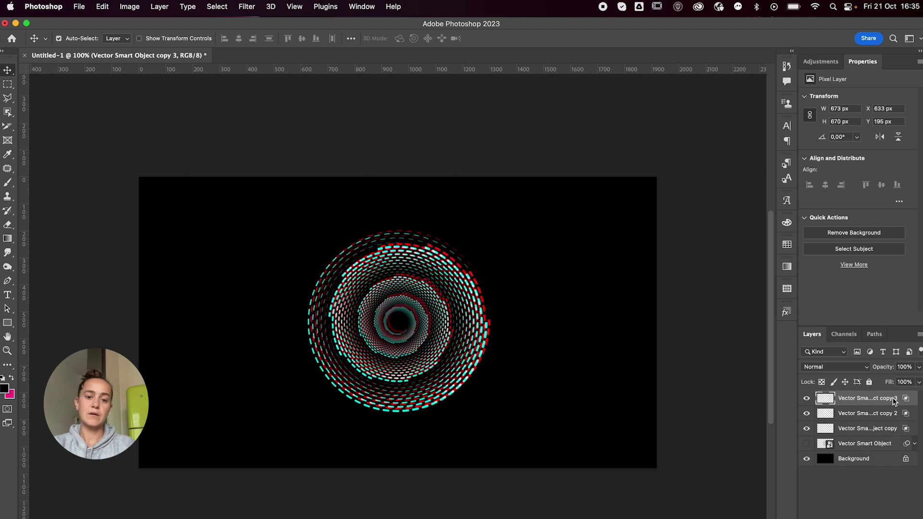
pyautogui.hotkey('shift', 'Right')
pyautogui.hotkey('shift', 'Right')
pyautogui.hotkey('shift', 'Right')
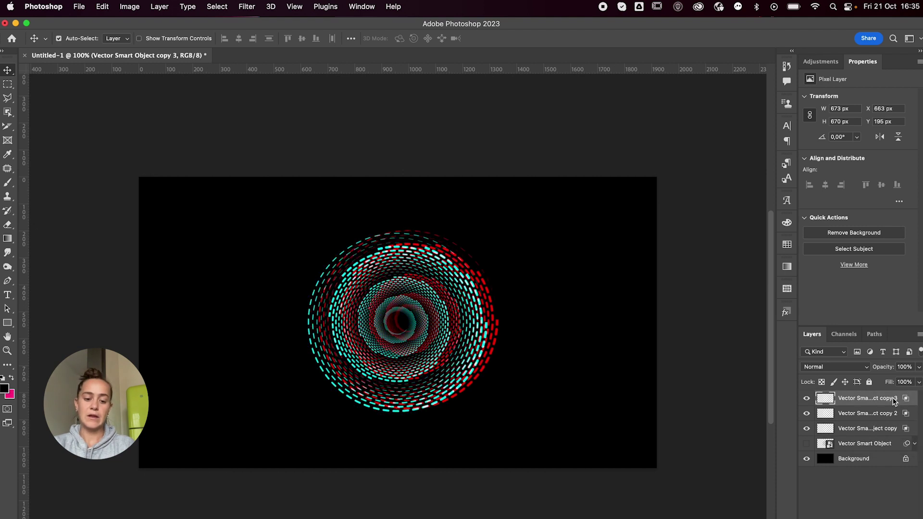
pyautogui.hotkey('shift', 'Down')
pyautogui.hotkey('shift', 'Left')
pyautogui.hotkey('shift', 'Left')
pyautogui.hotkey('shift', 'Left')
pyautogui.hotkey('shift', 'Left')
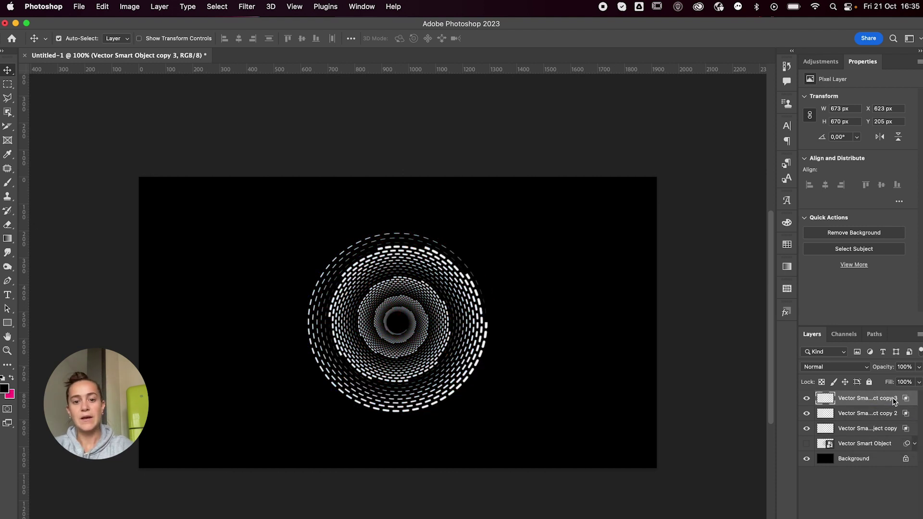
# Enlarge copy 3 well beyond the canvas edges and duplicate it.
pyautogui.press('super+t')
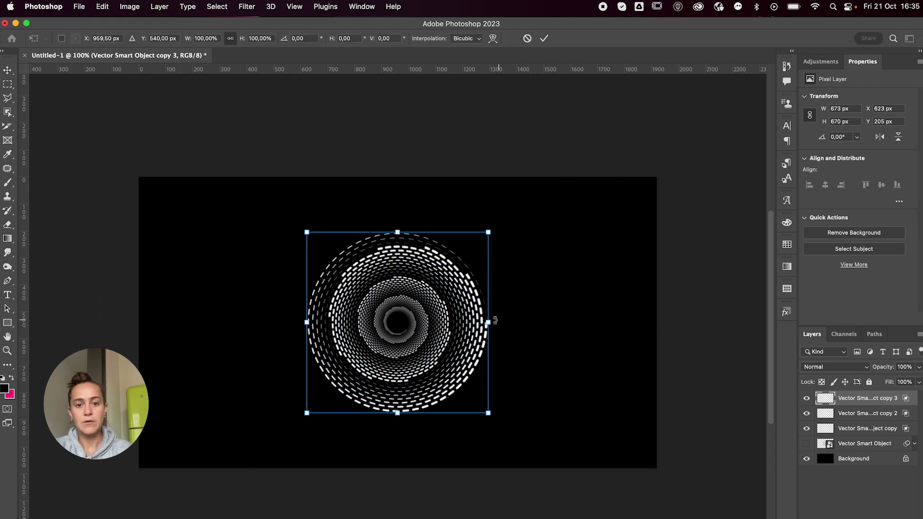
pyautogui.moveTo(488, 322); pyautogui.dragTo(693, 346)
pyautogui.press('Return')
pyautogui.press('super+j')
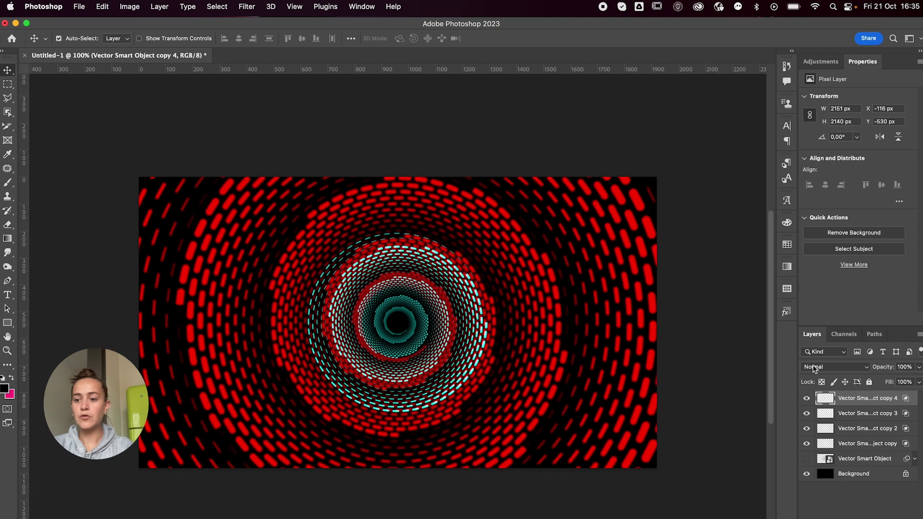
# Turn copy 4 yellow by enabling green, scale it to 73% and rotate it 45°.
pyautogui.doubleClick(900, 395)
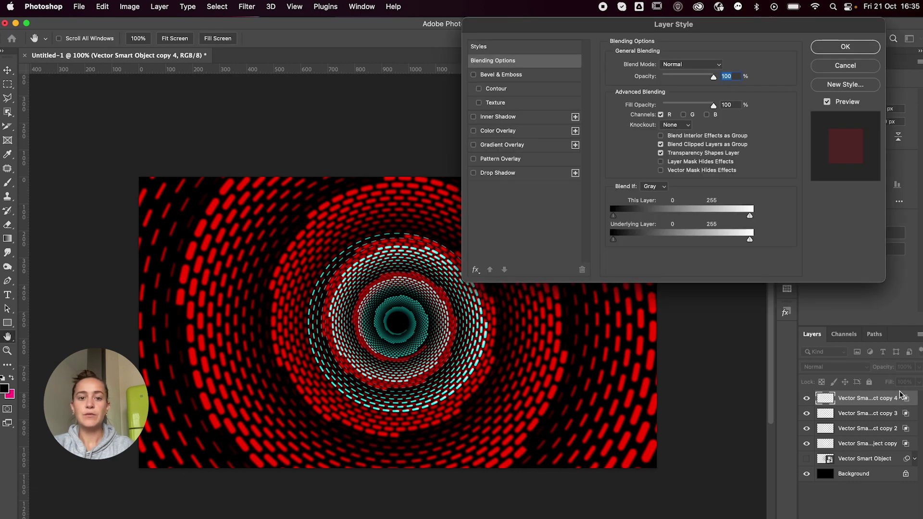
pyautogui.click(684, 115)
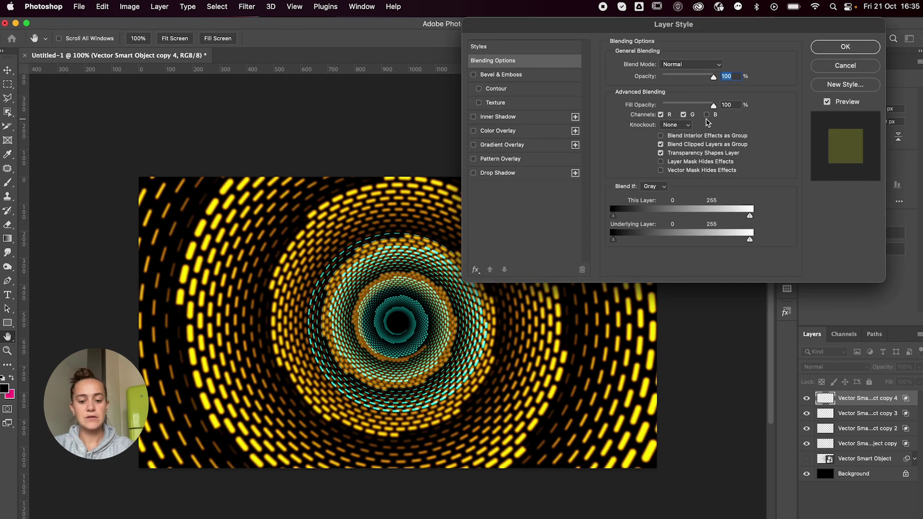
pyautogui.press('super+t')
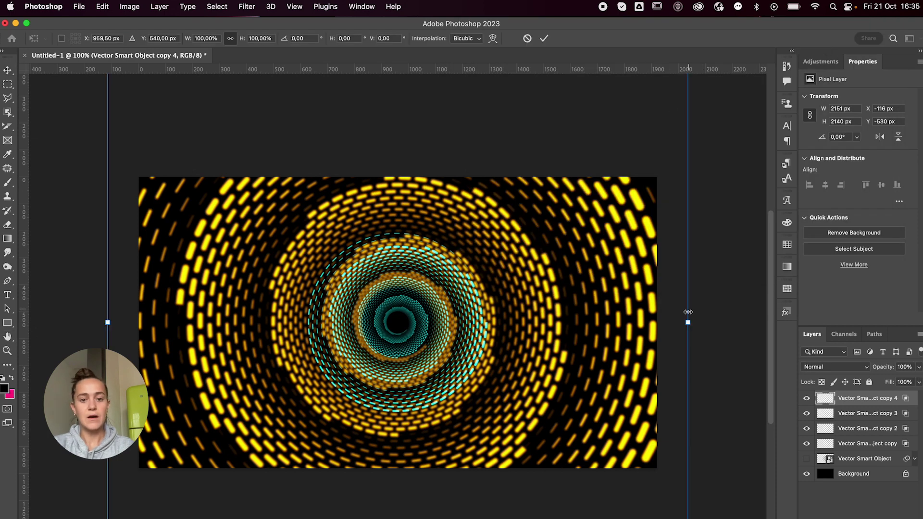
pyautogui.moveTo(686, 319); pyautogui.dragTo(607, 306)
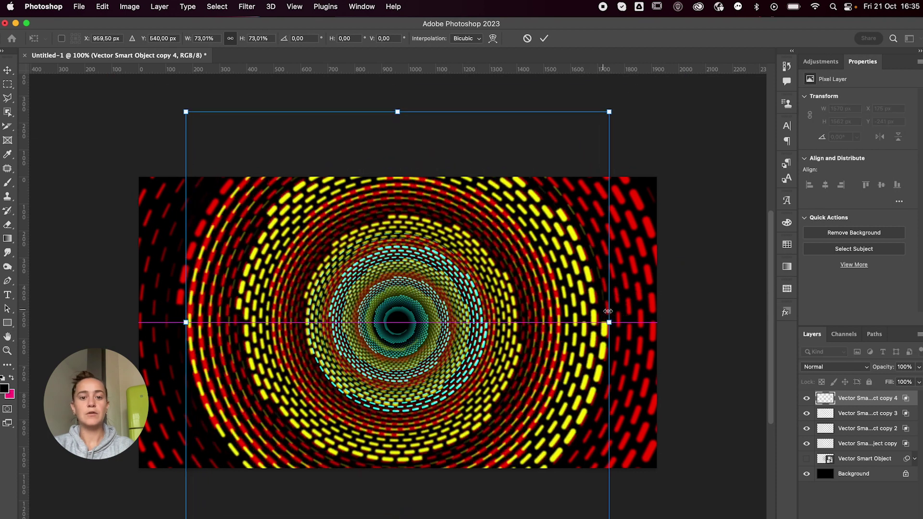
pyautogui.moveTo(642, 128); pyautogui.dragTo(618, 336)
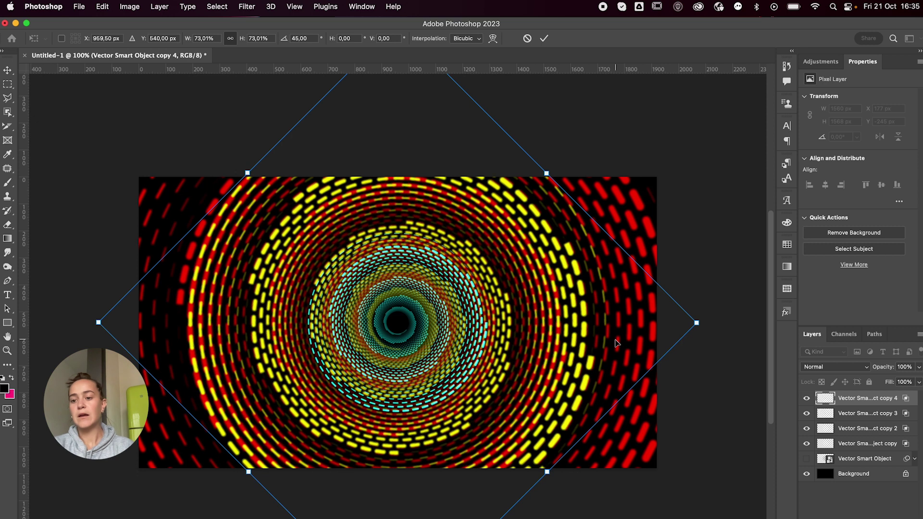
pyautogui.press('Return')
# Start a Free Transform on copy 2, then reselect copy 4.
pyautogui.click(860, 429)
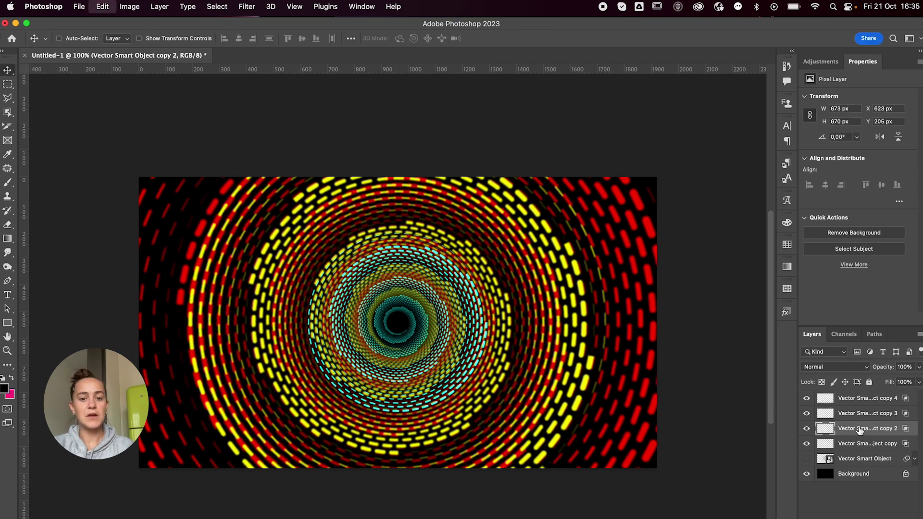
pyautogui.press('super+t')
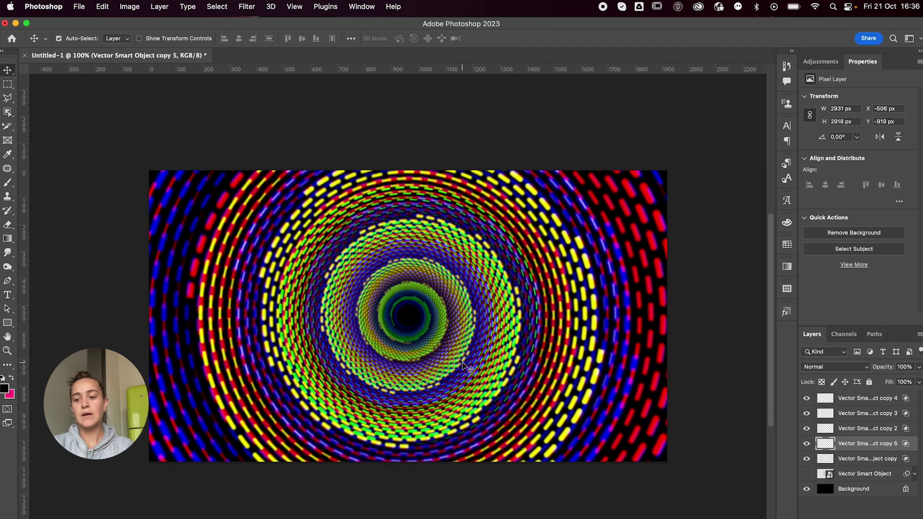
pyautogui.click(848, 399)
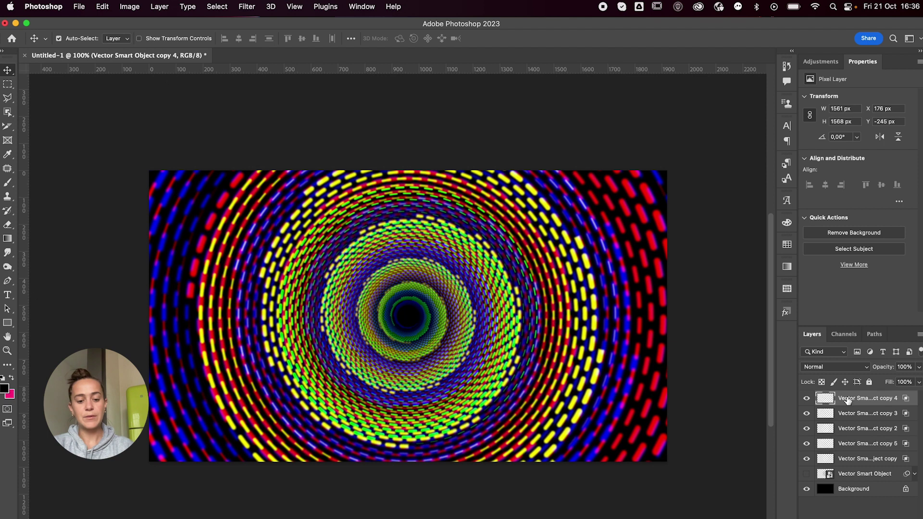
# Duplicate all layers down to Background and merge the copies into one layer.
pyautogui.keyDown('shift'); pyautogui.click(854, 489); pyautogui.keyUp('shift')
pyautogui.press('super+j')
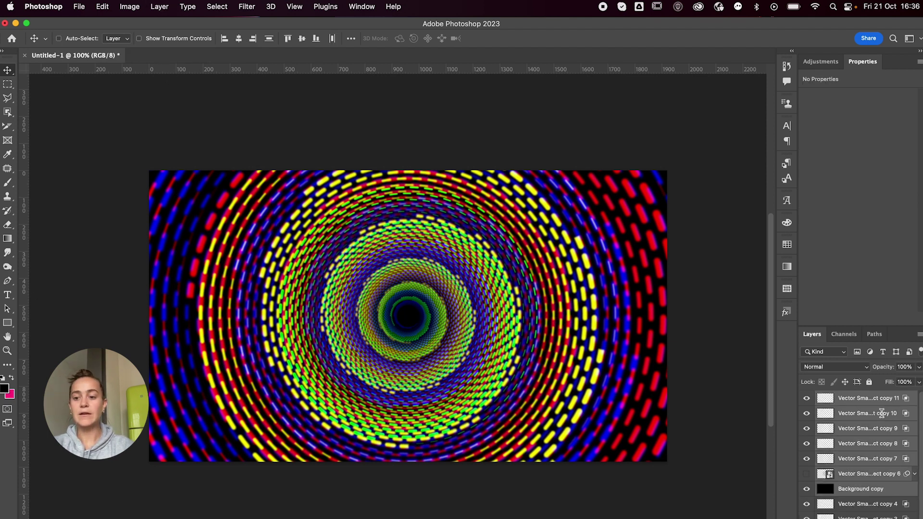
pyautogui.press('super+e')
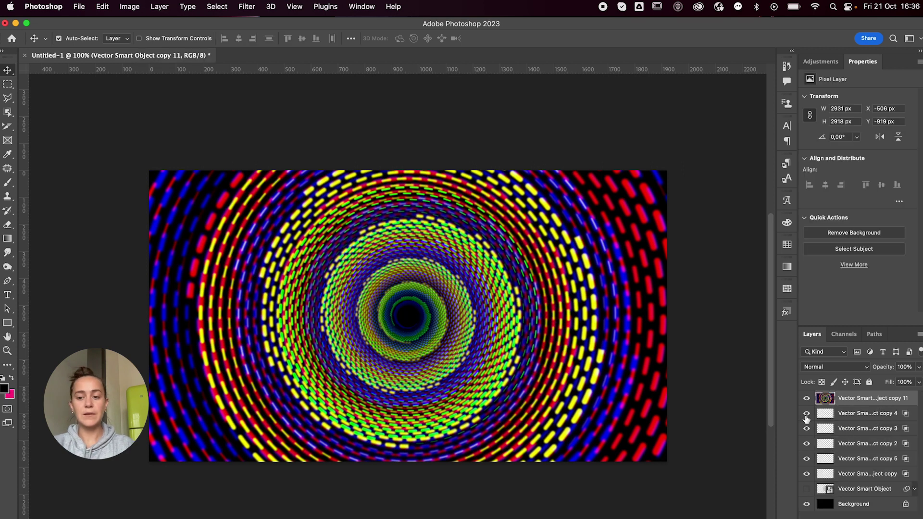
# Unlock the Background, group the original layers into Group 1, and hide it.
pyautogui.click(858, 413)
pyautogui.click(906, 504)
pyautogui.keyDown('shift'); pyautogui.click(864, 417); pyautogui.keyUp('shift')
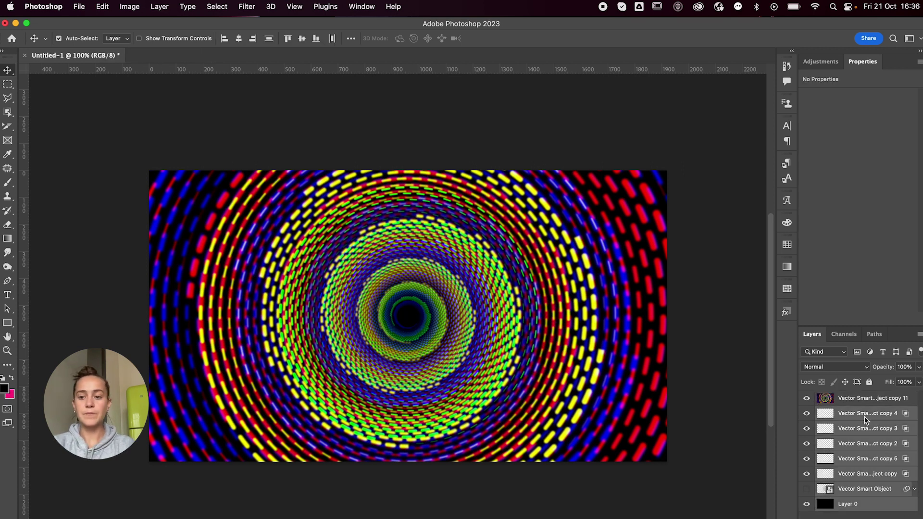
pyautogui.press('super+g')
pyautogui.click(852, 402)
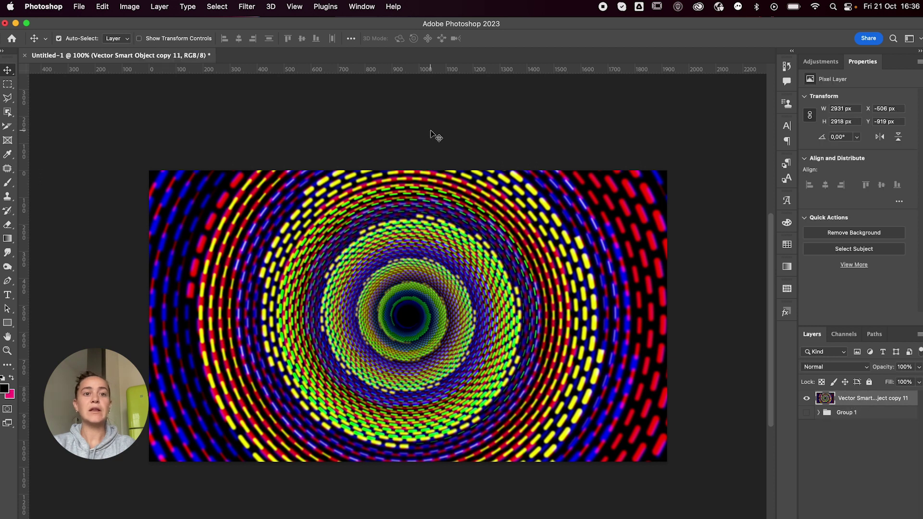
# Preview Add Noise on the merged layer at 10% amount.
pyautogui.click(246, 7)
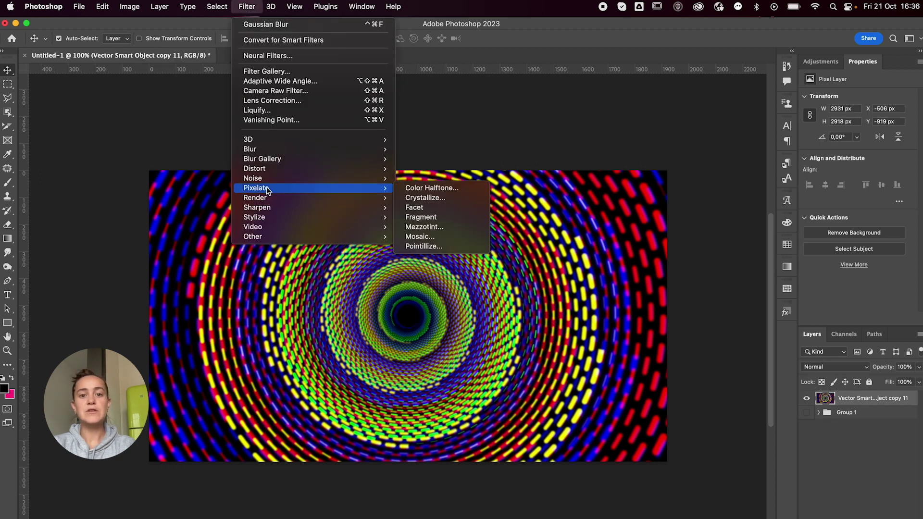
pyautogui.moveTo(283, 178)
pyautogui.click(435, 178)
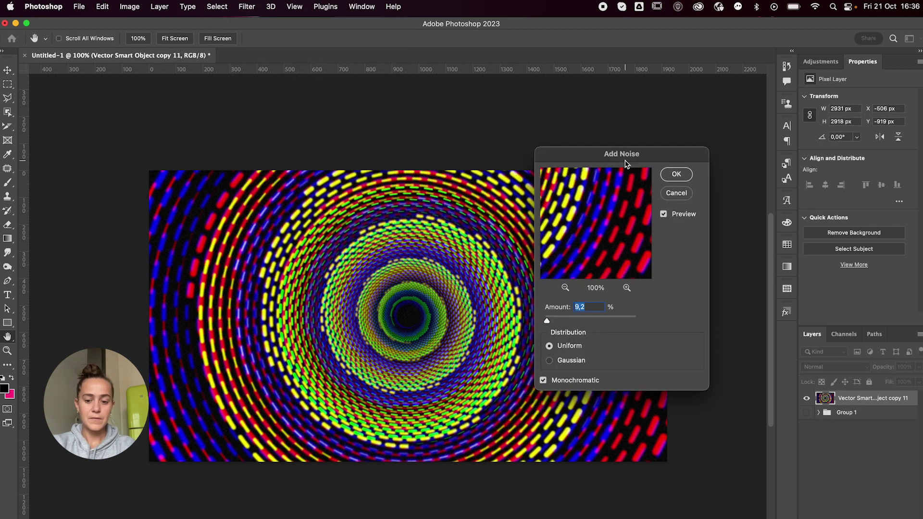
pyautogui.write('10')
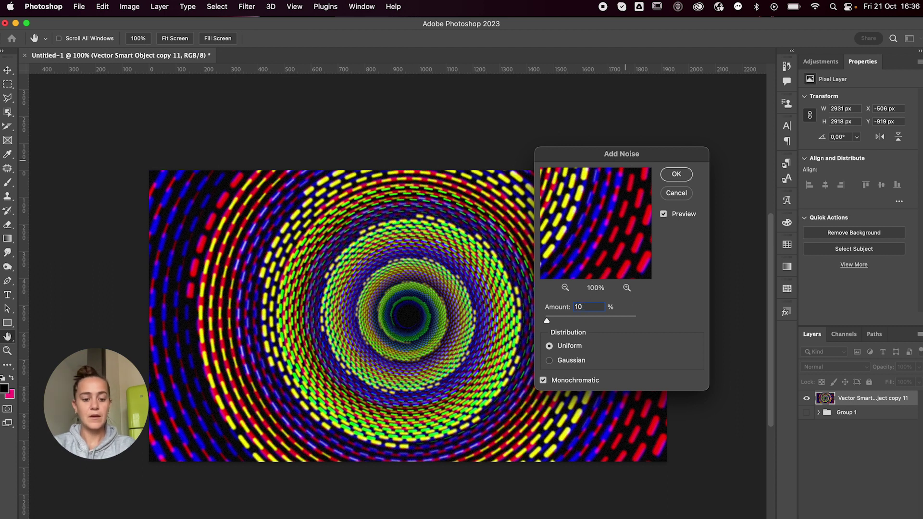